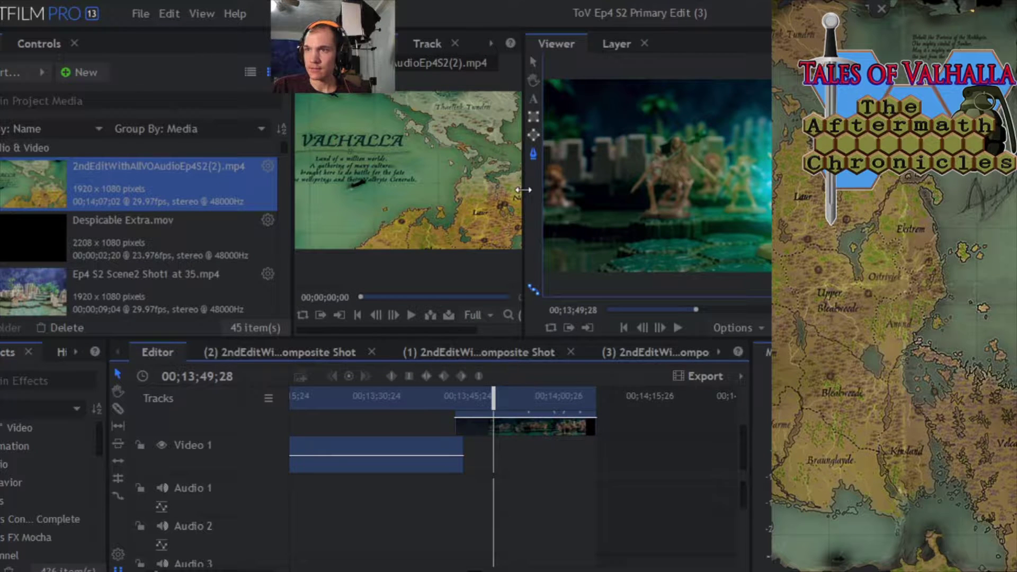
Widen the Viewer and move the edit playhead back about four seconds to the castle shot
{"action": "left_click_drag", "start_coordinate": [523, 191], "coordinate": [457, 190]}
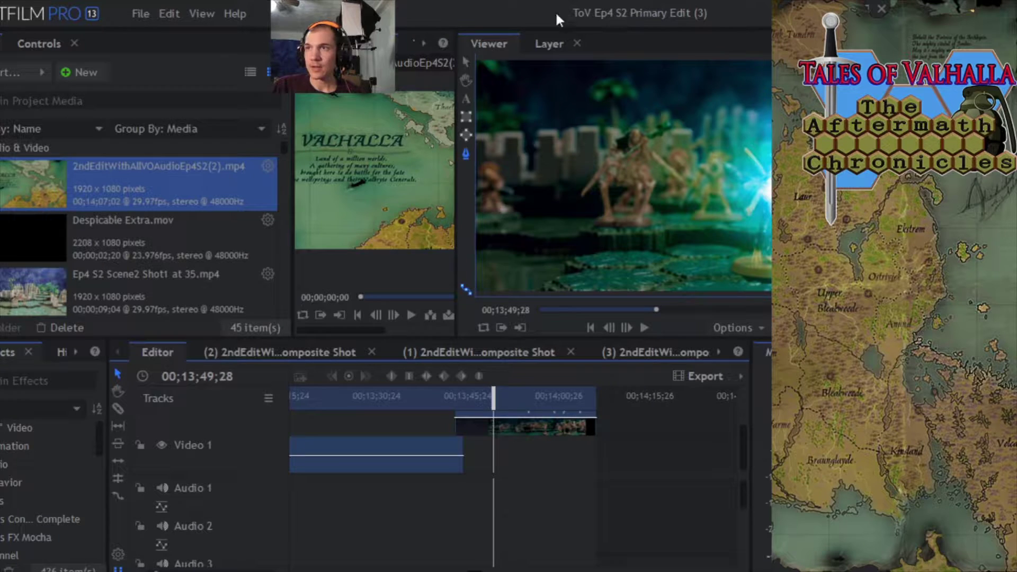
{"action": "left_click_drag", "start_coordinate": [556, 19], "coordinate": [531, 16]}
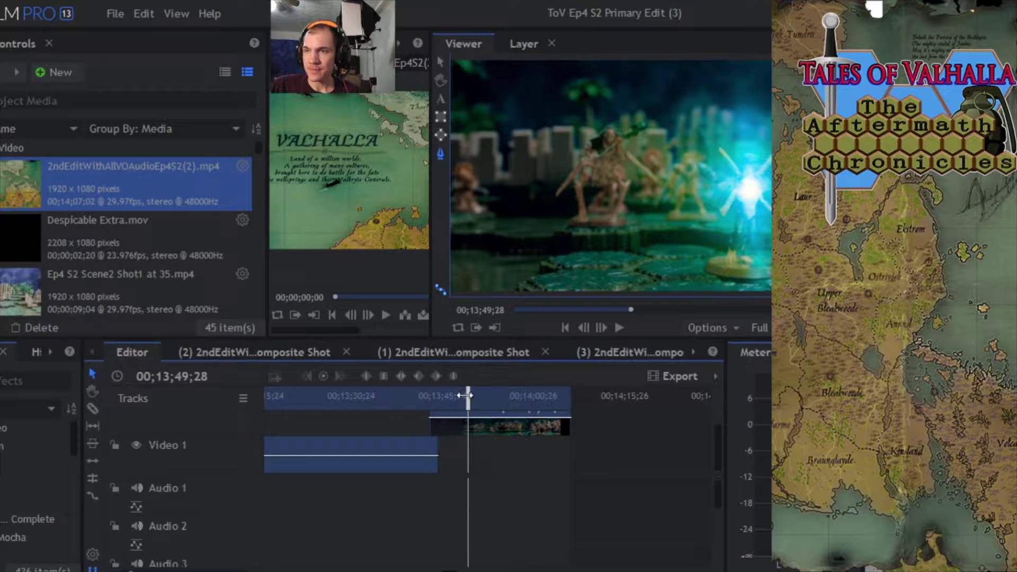
{"action": "left_click_drag", "start_coordinate": [465, 395], "coordinate": [436, 406]}
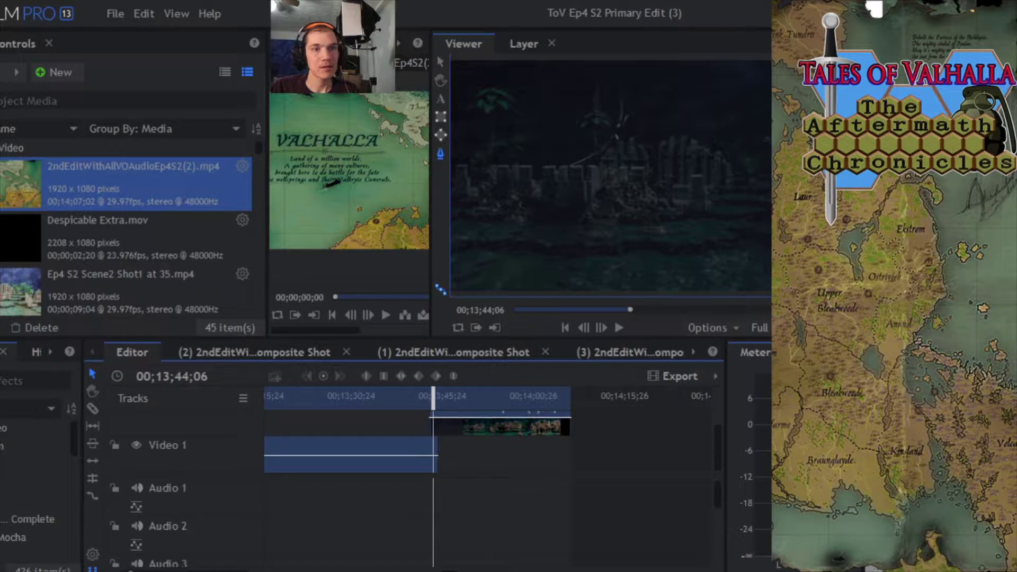
Play the dark battle clip through to 00;14;02;01, then return to its start at 00;13;43;28
{"action": "left_click", "coordinate": [619, 329]}
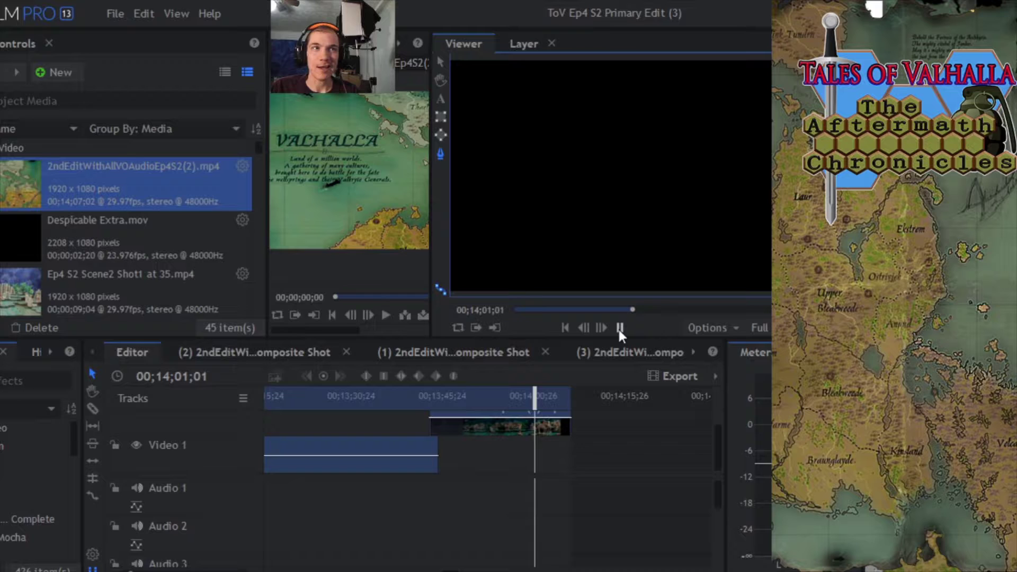
{"action": "left_click", "coordinate": [619, 330]}
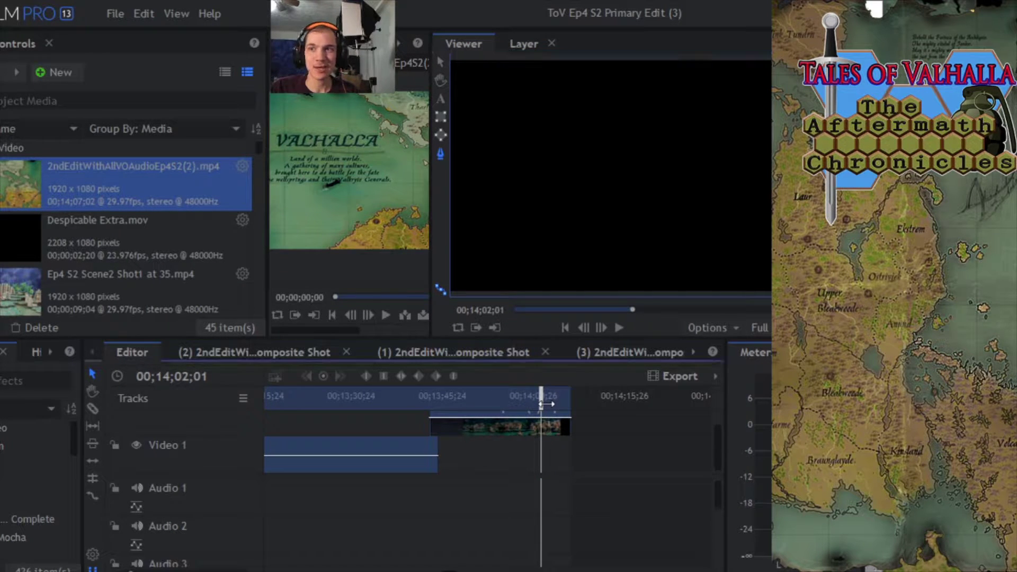
{"action": "left_click_drag", "start_coordinate": [544, 397], "coordinate": [429, 414]}
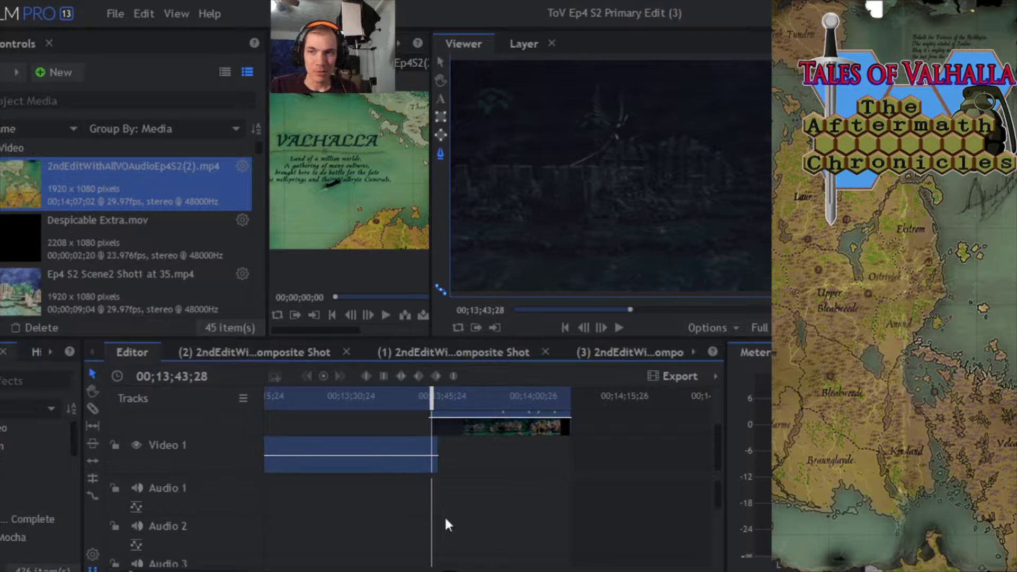
{"action": "scroll", "coordinate": [420, 518], "scroll_direction": "up", "scroll_amount": 5}
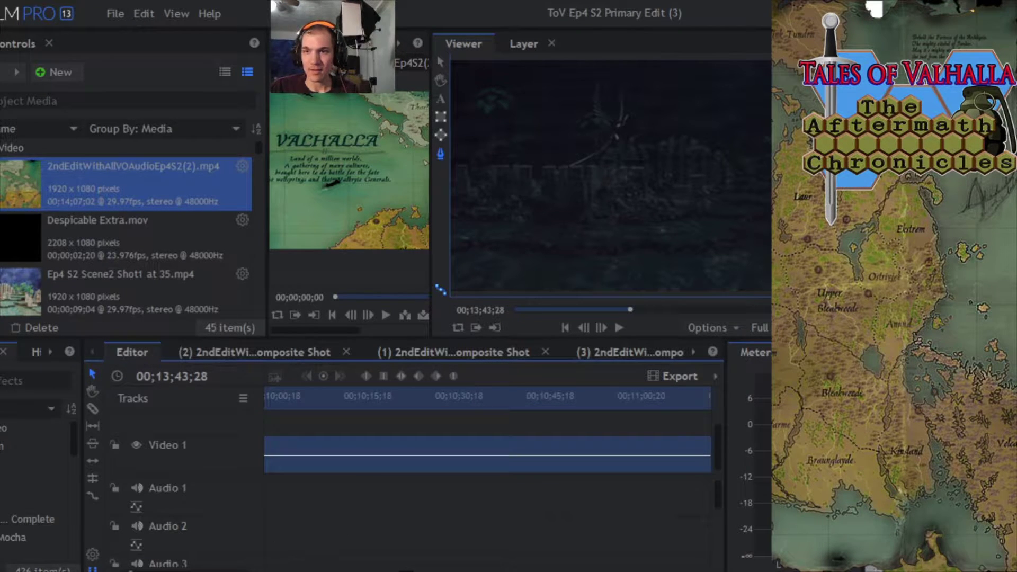
{"action": "scroll", "coordinate": [441, 397], "scroll_direction": "down", "scroll_amount": 5}
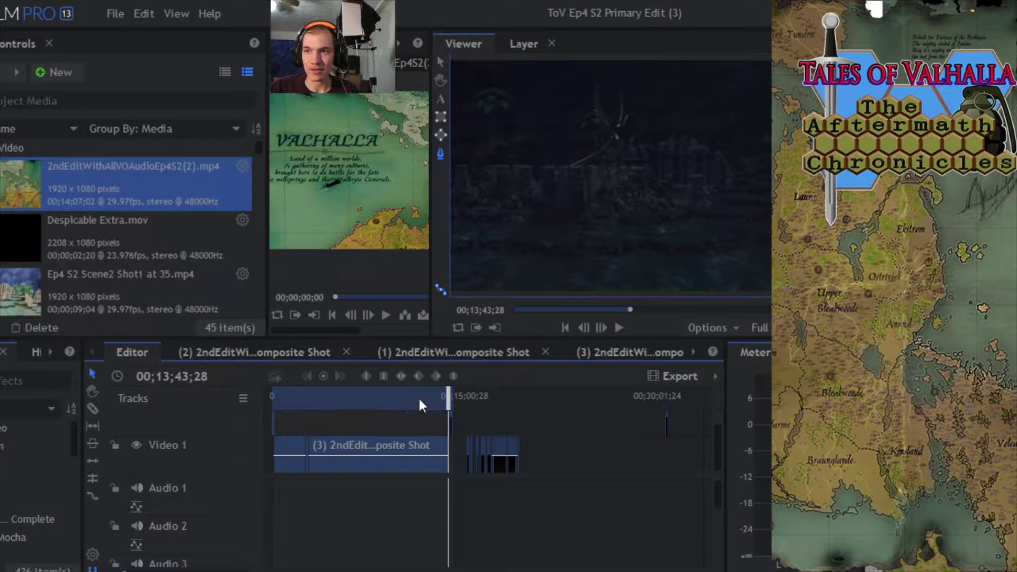
Scrub the edit from its beginning and switch to the second composite shot tab
{"action": "left_click_drag", "start_coordinate": [447, 397], "coordinate": [274, 413]}
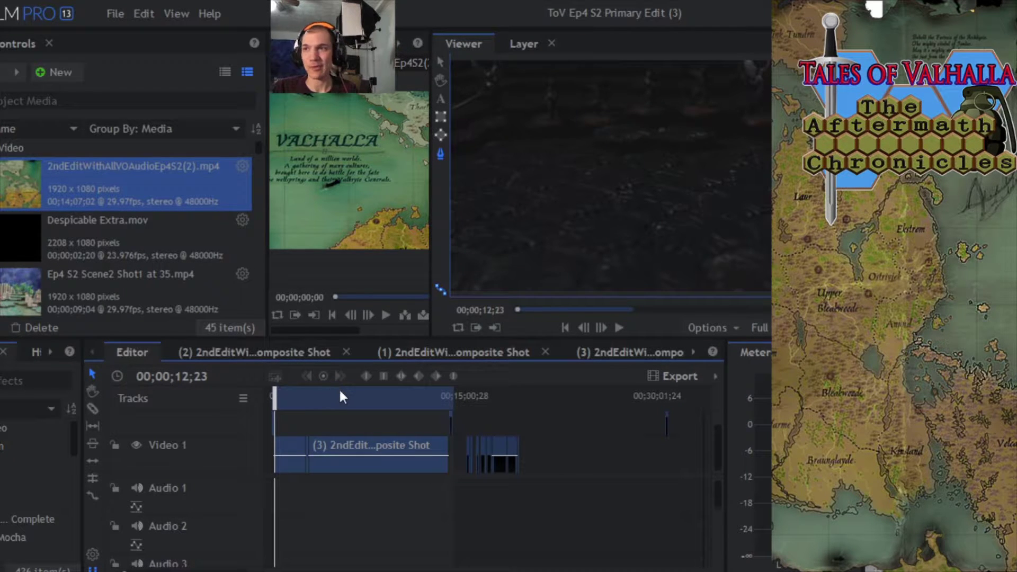
{"action": "left_click_drag", "start_coordinate": [275, 397], "coordinate": [280, 400]}
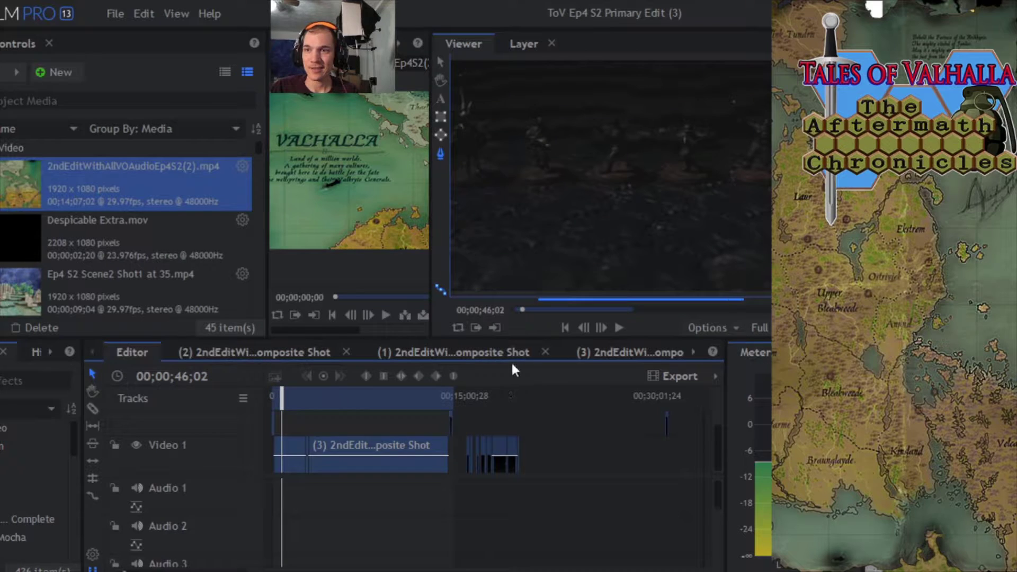
{"action": "left_click", "coordinate": [251, 352]}
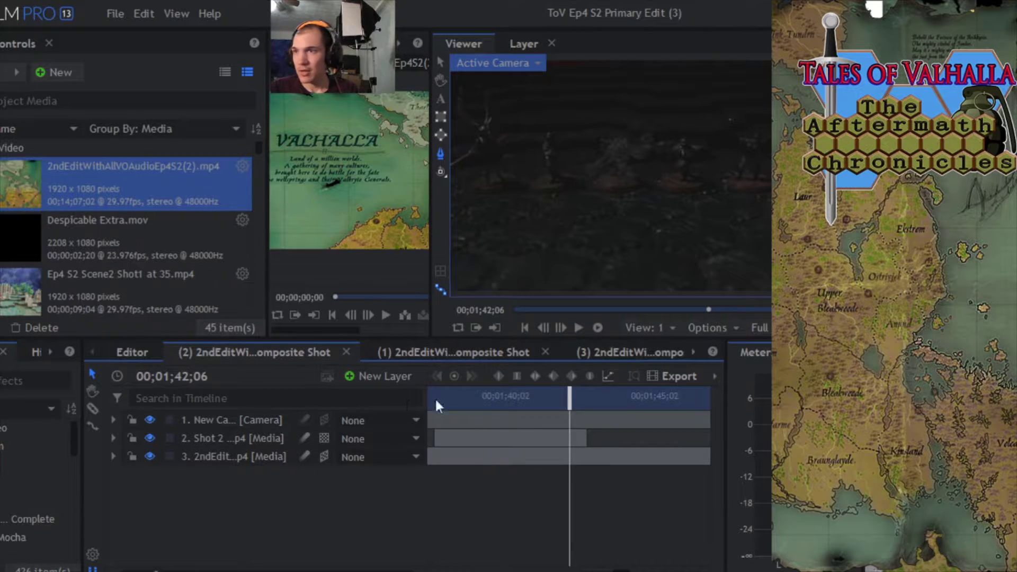
Scrub back and forth through the composite around 00;01;41;22 to review it
{"action": "mouse_move", "coordinate": [569, 399]}
{"action": "left_mouse_down"}
{"action": "mouse_move", "coordinate": [529, 393]}
{"action": "mouse_move", "coordinate": [567, 390]}
{"action": "left_mouse_up"}
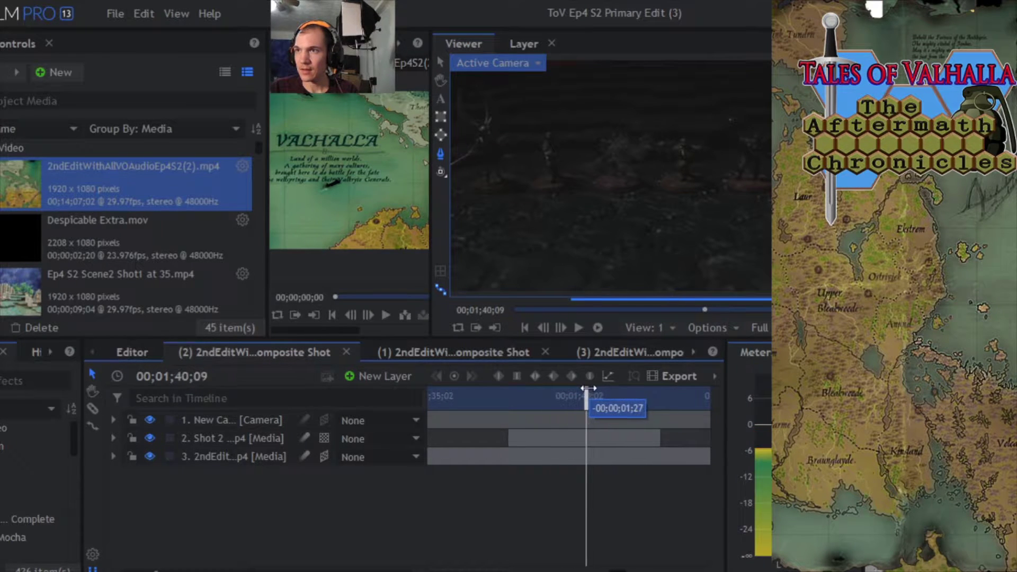
{"action": "left_click_drag", "start_coordinate": [587, 389], "coordinate": [633, 389]}
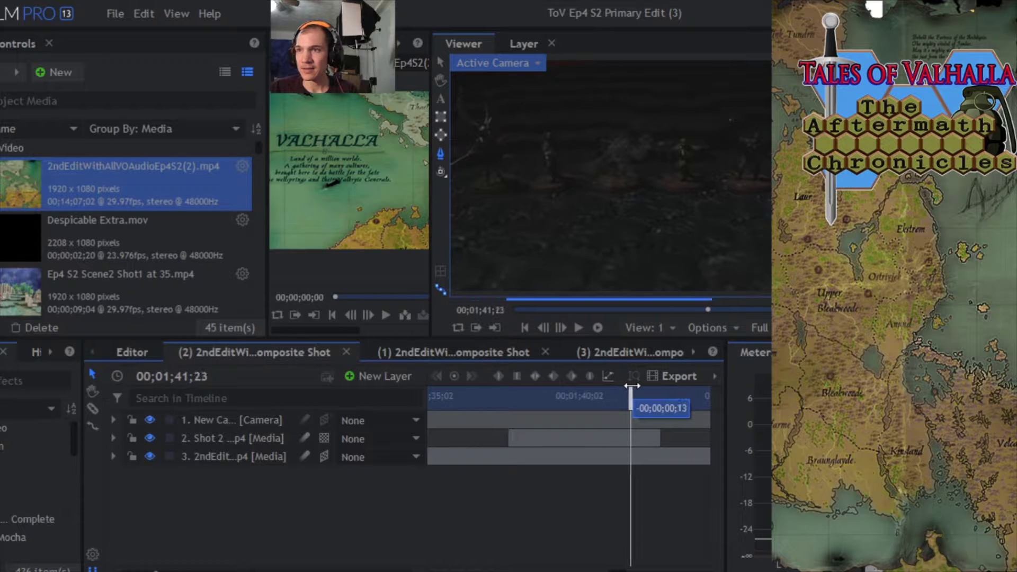
{"action": "mouse_move", "coordinate": [633, 389]}
{"action": "left_mouse_down"}
{"action": "mouse_move", "coordinate": [648, 387]}
{"action": "mouse_move", "coordinate": [495, 396]}
{"action": "mouse_move", "coordinate": [651, 394]}
{"action": "mouse_move", "coordinate": [541, 419]}
{"action": "left_mouse_up"}
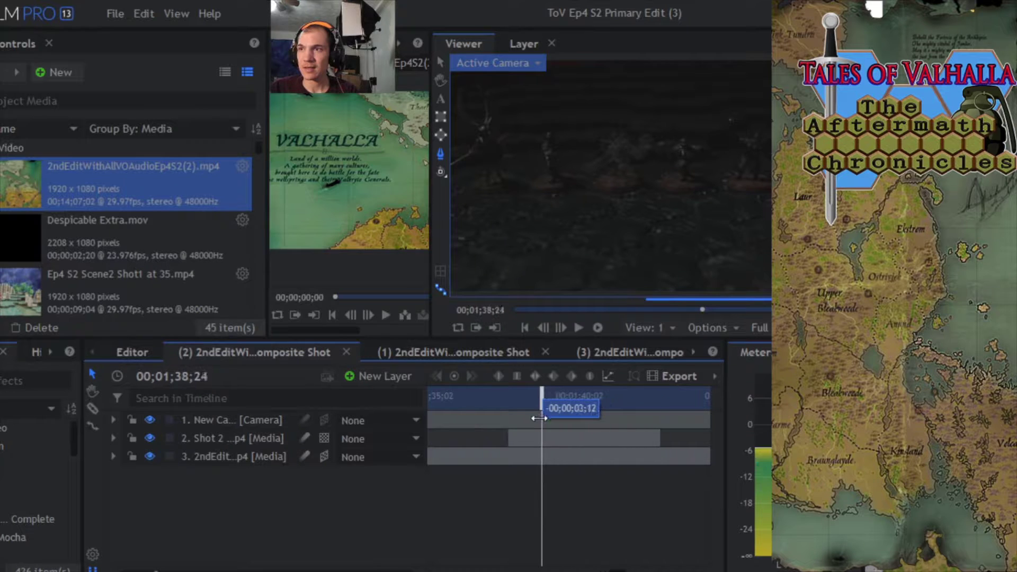
{"action": "left_click_drag", "start_coordinate": [540, 419], "coordinate": [617, 406]}
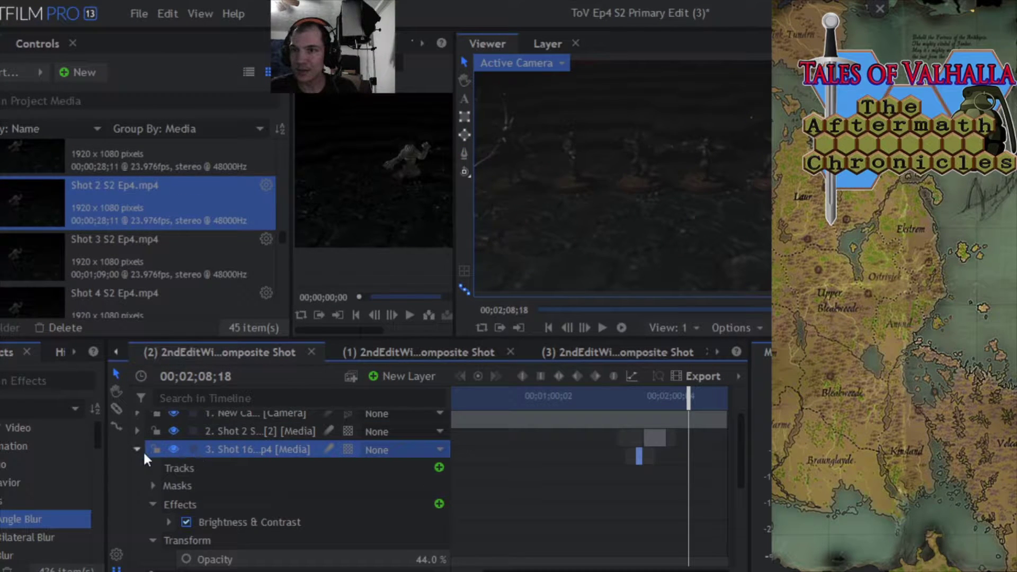
Copy layer four's mask and switch to the third composite's Shot 2 layer, where paste isn't yet offered
{"action": "left_click", "coordinate": [136, 450]}
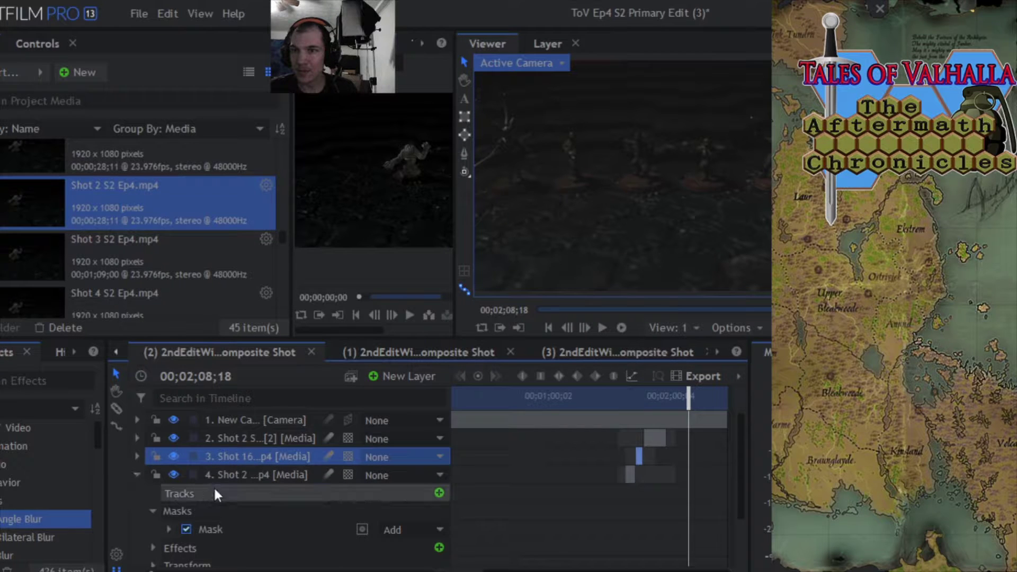
{"action": "right_click", "coordinate": [217, 522]}
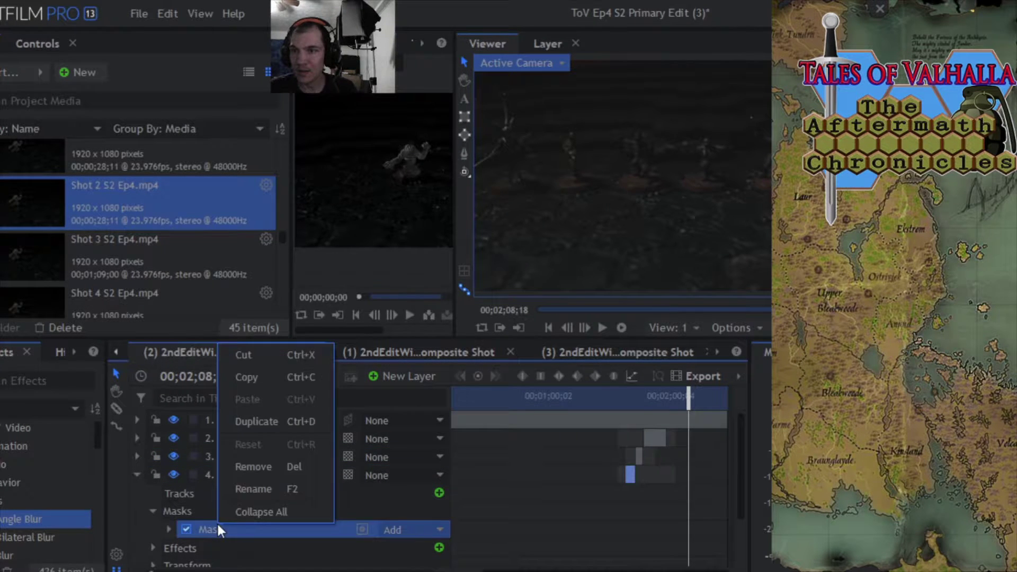
{"action": "left_click", "coordinate": [261, 380]}
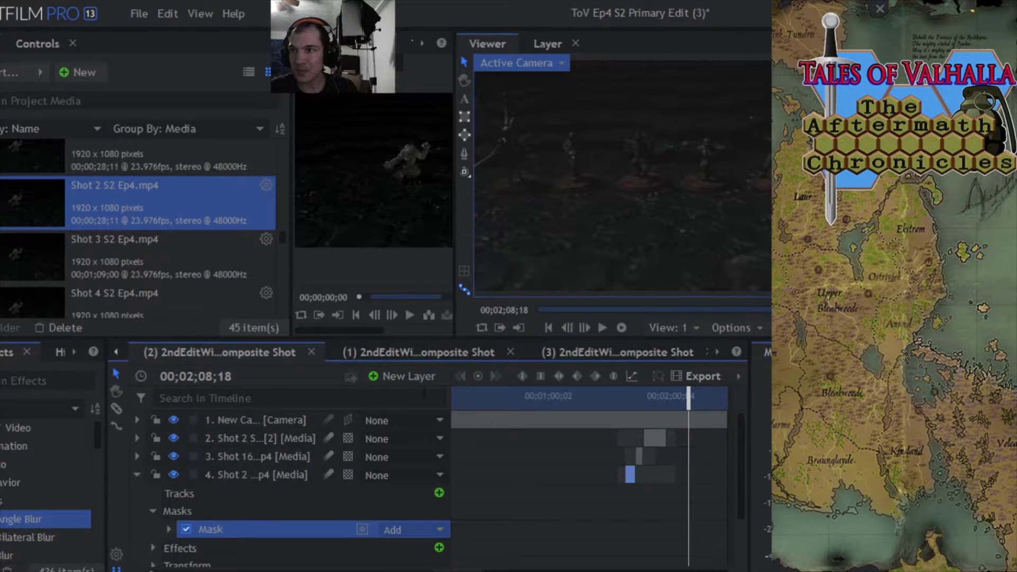
{"action": "left_click", "coordinate": [579, 352]}
{"action": "left_click", "coordinate": [255, 439]}
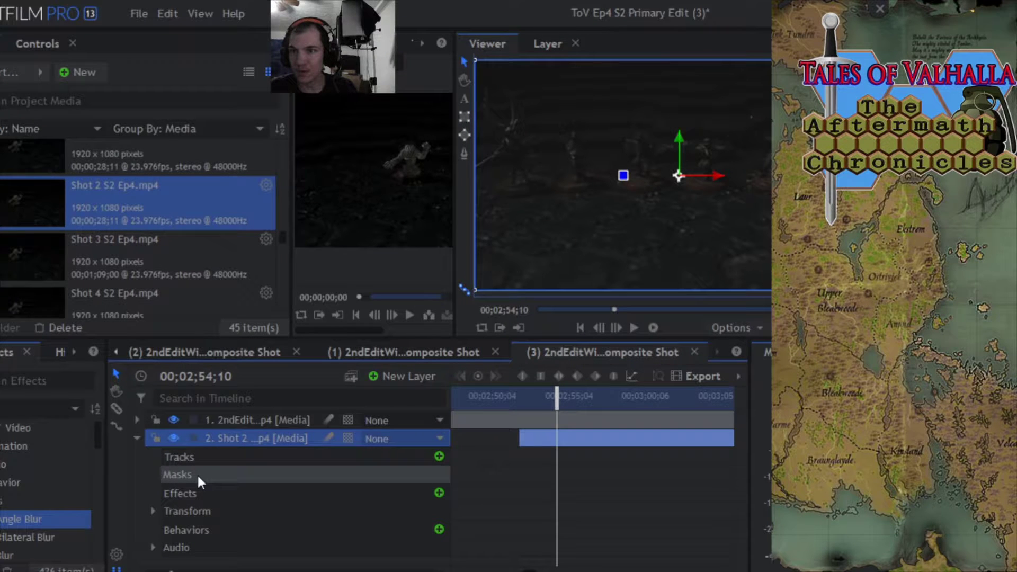
{"action": "right_click", "coordinate": [197, 473]}
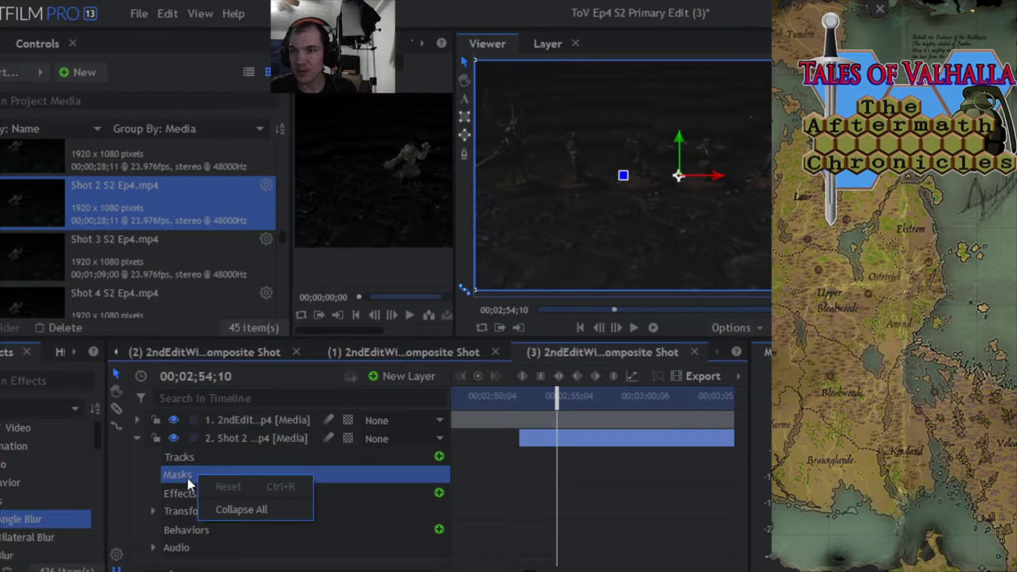
{"action": "left_click", "coordinate": [187, 476]}
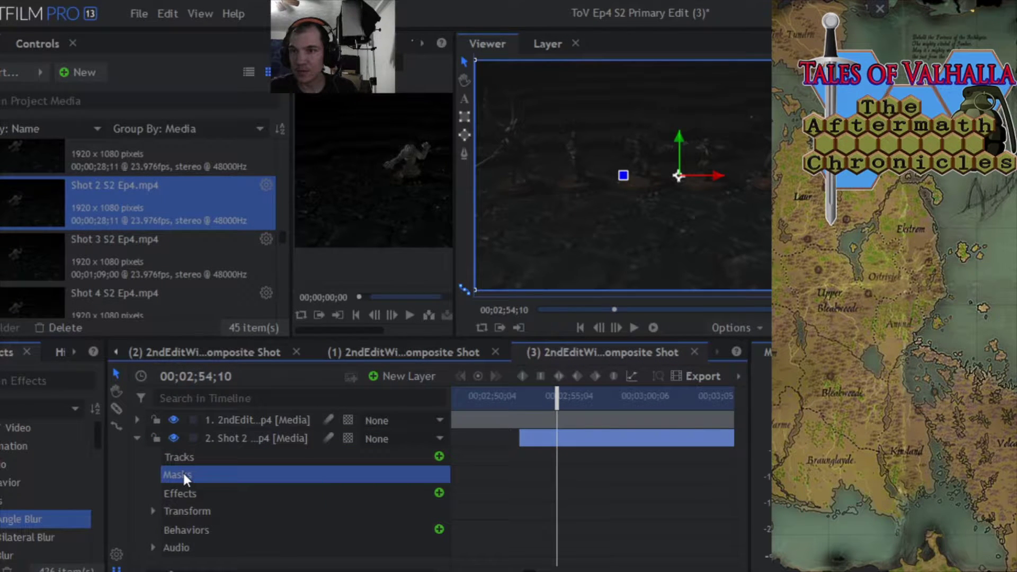
Start a new mask, paste the copied mask onto Shot 2 and remove the unchecked duplicate
{"action": "left_click", "coordinate": [465, 152]}
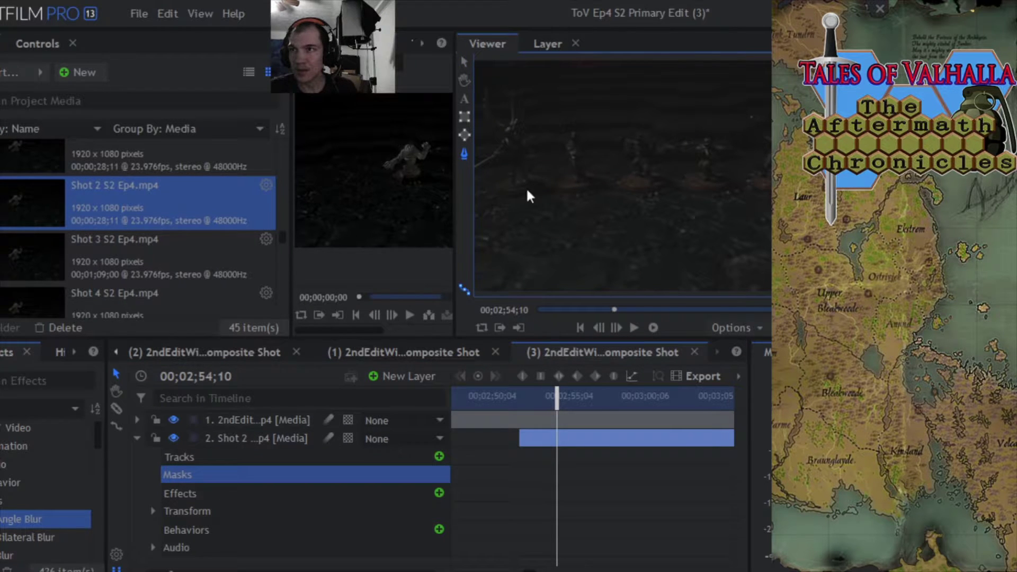
{"action": "left_click", "coordinate": [612, 181]}
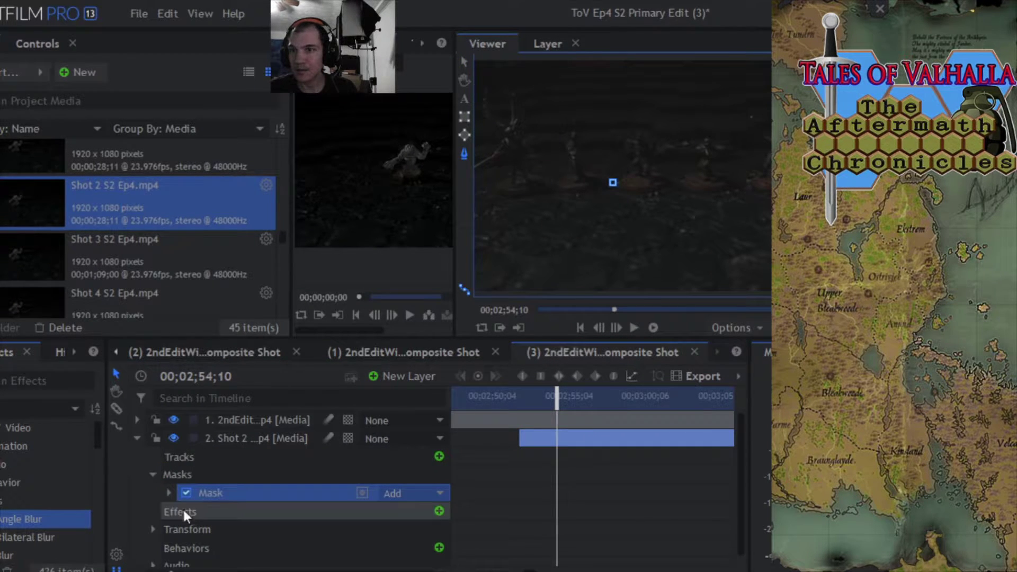
{"action": "right_click", "coordinate": [213, 489]}
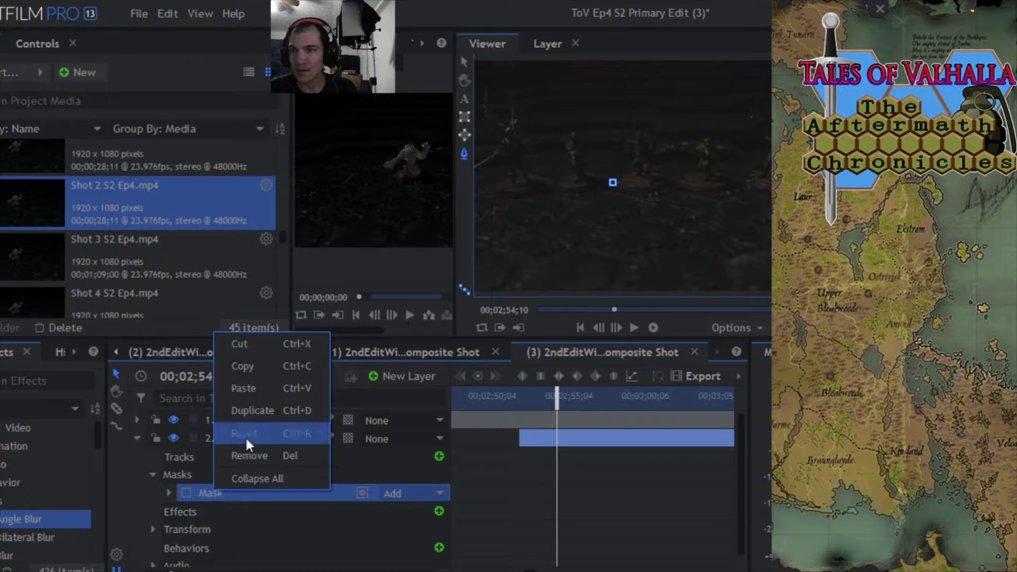
{"action": "left_click", "coordinate": [251, 389]}
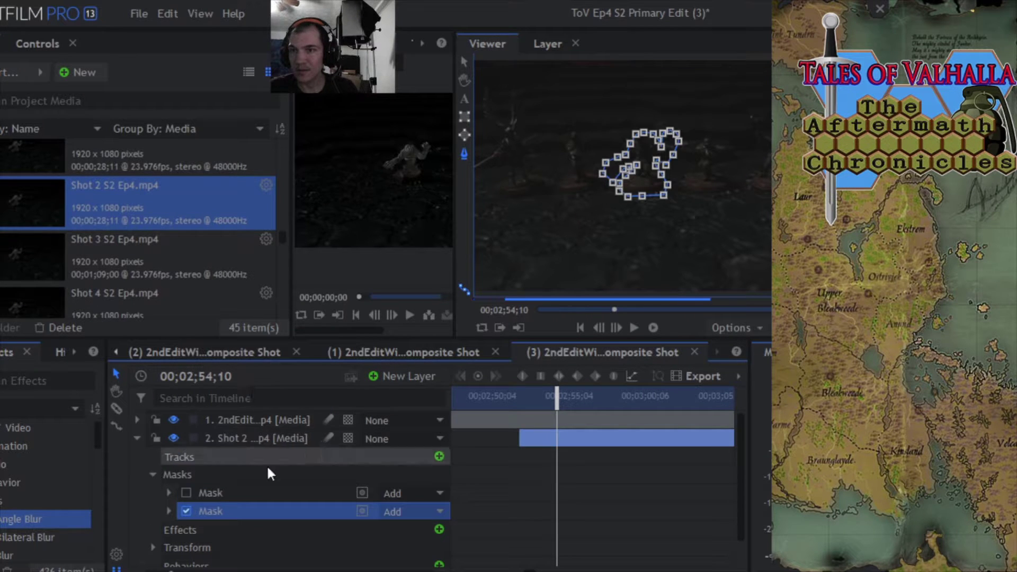
{"action": "right_click", "coordinate": [222, 494]}
{"action": "left_click", "coordinate": [281, 429]}
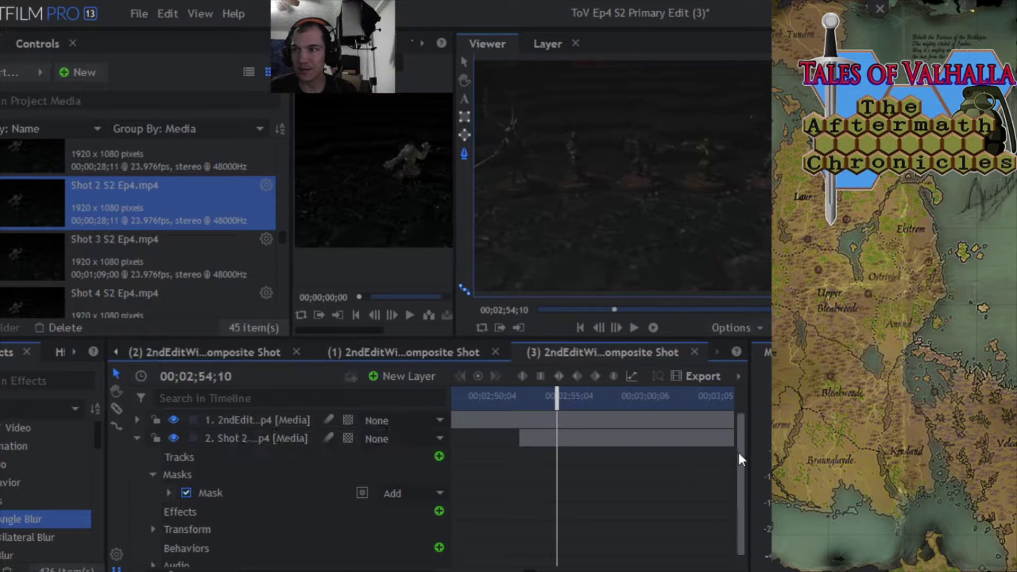
Move the Shot 2 layer above the 2ndEdit layer, then switch to the second composite
{"action": "left_click", "coordinate": [230, 438]}
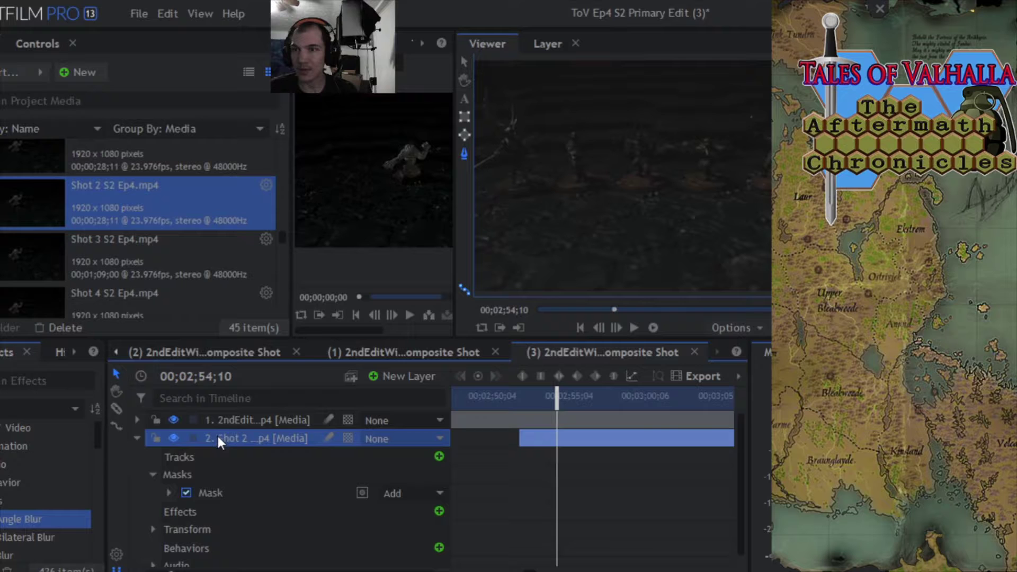
{"action": "left_click_drag", "start_coordinate": [217, 434], "coordinate": [216, 414]}
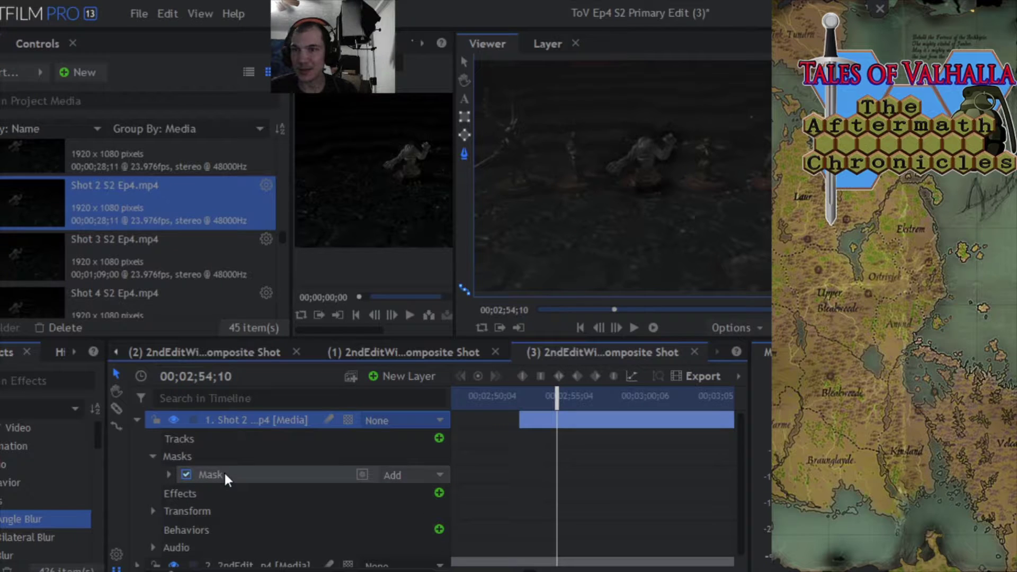
{"action": "left_click", "coordinate": [199, 349]}
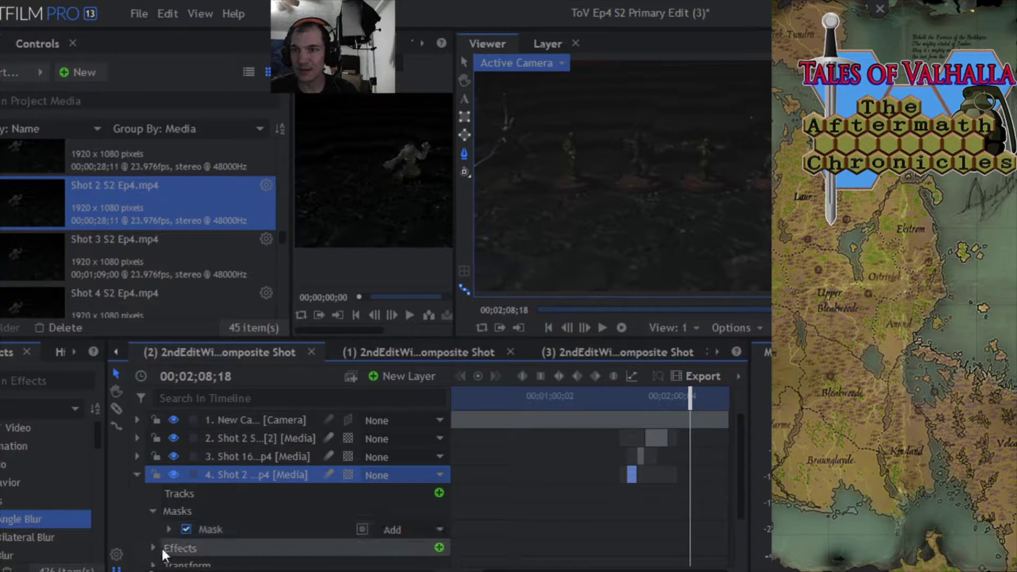
Copy the Brightness & Contrast effect and add an Angle Blur placeholder to Shot 2 in composite three
{"action": "left_click", "coordinate": [153, 548]}
{"action": "scroll", "coordinate": [159, 540], "scroll_direction": "down", "scroll_amount": 2}
{"action": "right_click", "coordinate": [219, 517]}
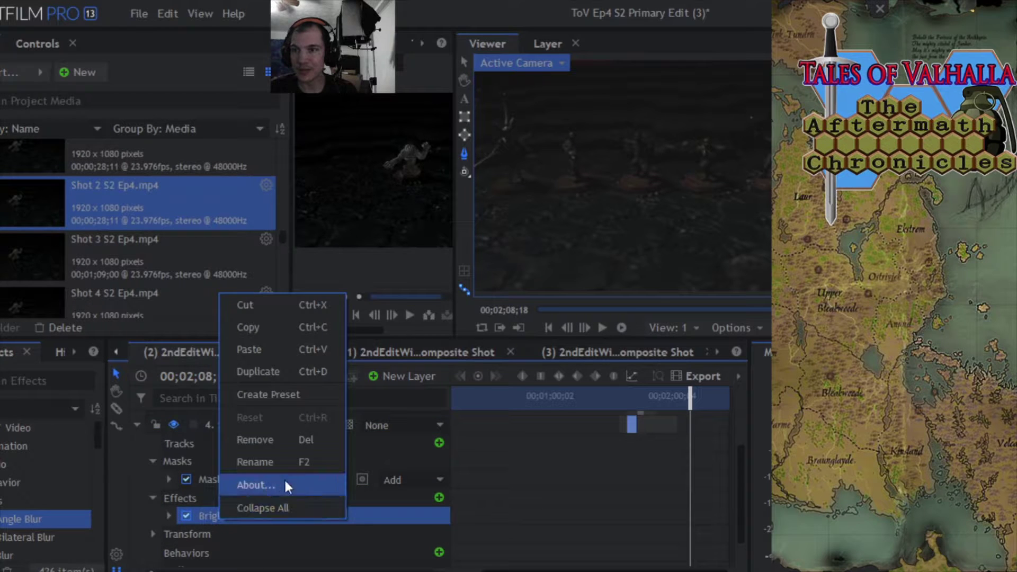
{"action": "left_click", "coordinate": [257, 328]}
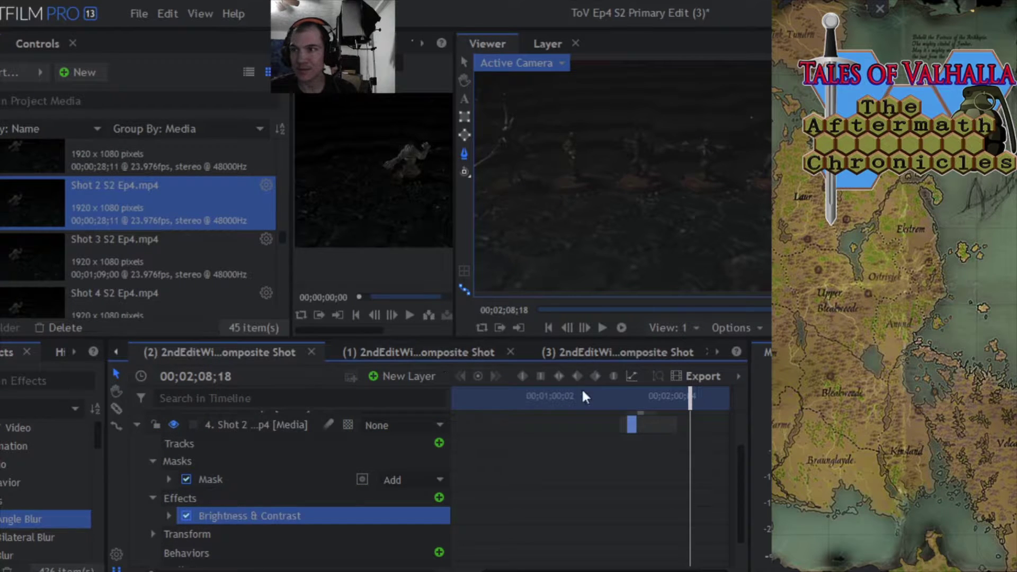
{"action": "left_click", "coordinate": [611, 352]}
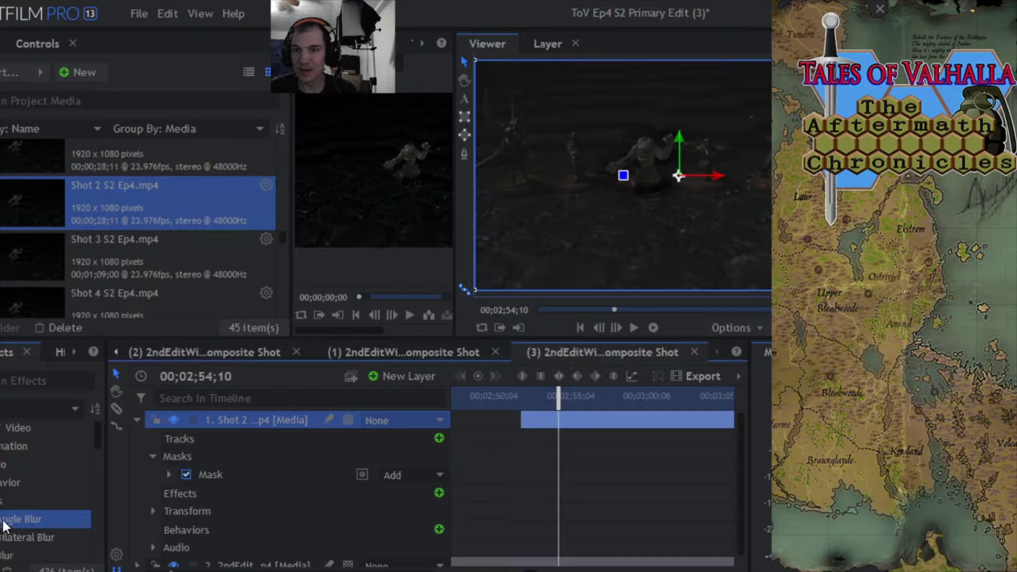
{"action": "left_click_drag", "start_coordinate": [7, 518], "coordinate": [212, 493]}
Paste Brightness & Contrast onto the Shot 2 layer and remove the Angle Blur effect
{"action": "right_click", "coordinate": [213, 513]}
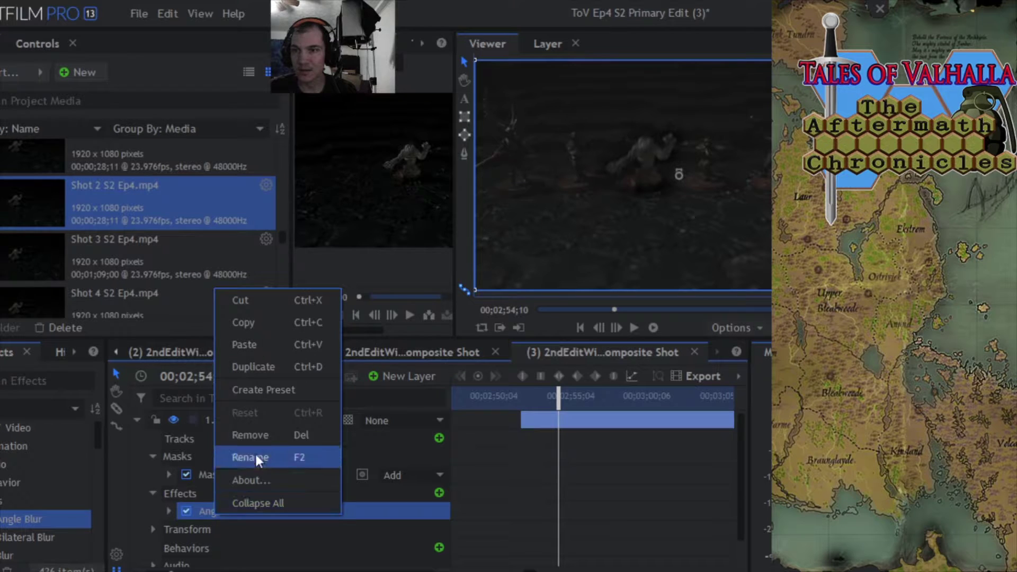
{"action": "left_click", "coordinate": [254, 344]}
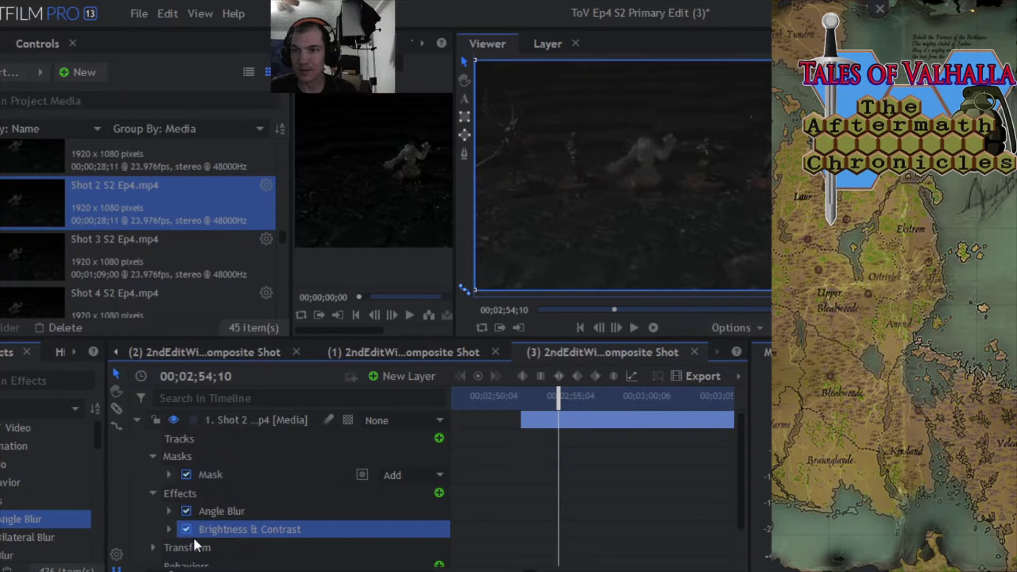
{"action": "right_click", "coordinate": [205, 506]}
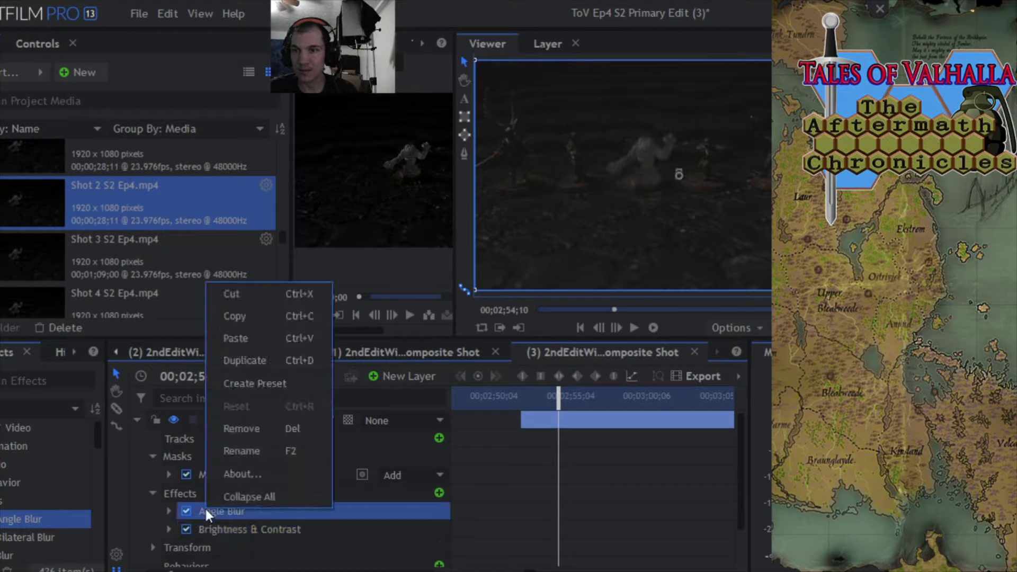
{"action": "left_click", "coordinate": [250, 432]}
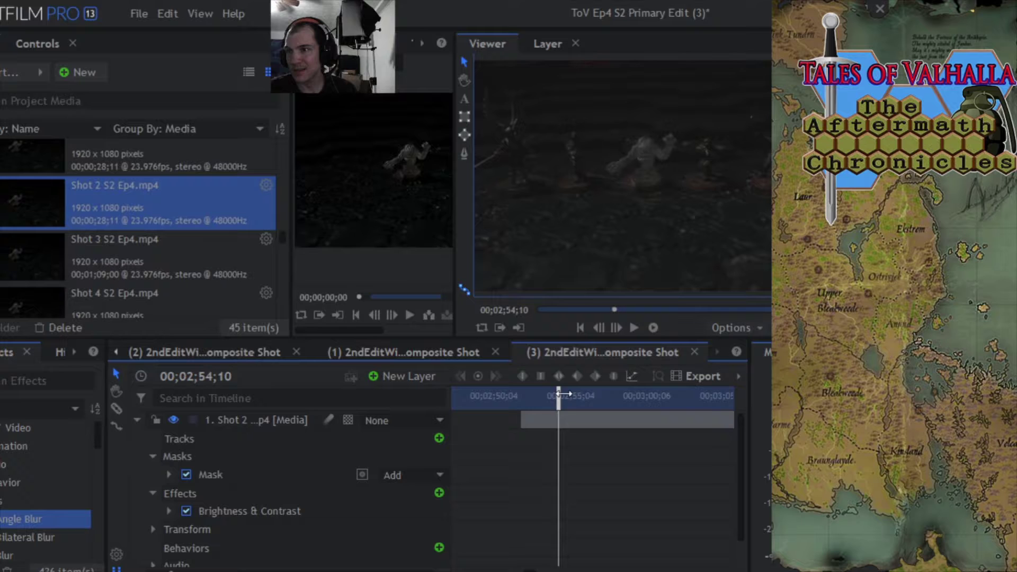
{"action": "left_click_drag", "start_coordinate": [564, 395], "coordinate": [544, 405]}
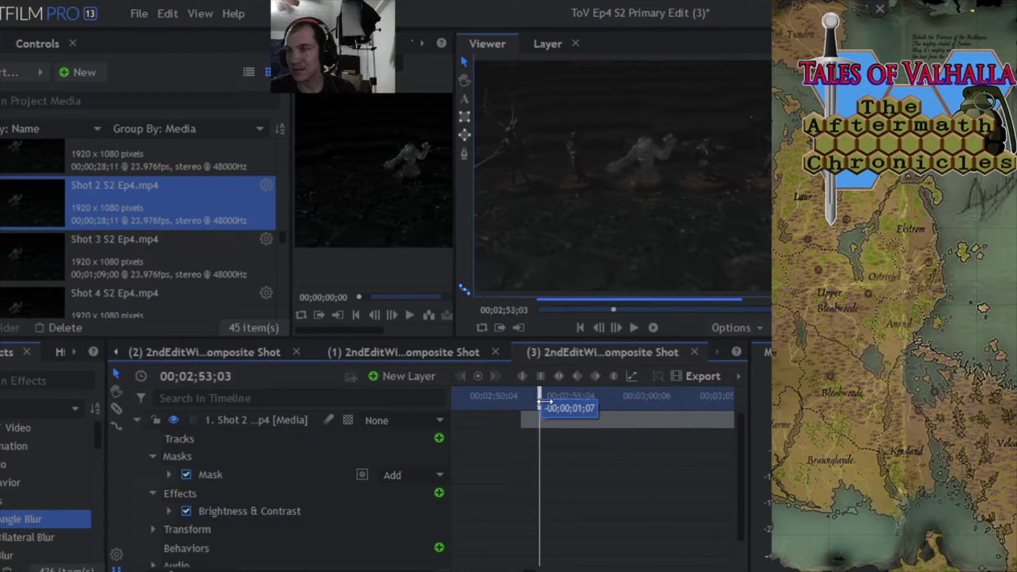
Review the composite around Shot 2 and trim the clip's end after playback
{"action": "mouse_move", "coordinate": [540, 398]}
{"action": "left_mouse_down"}
{"action": "mouse_move", "coordinate": [650, 394]}
{"action": "mouse_move", "coordinate": [577, 396]}
{"action": "left_mouse_up"}
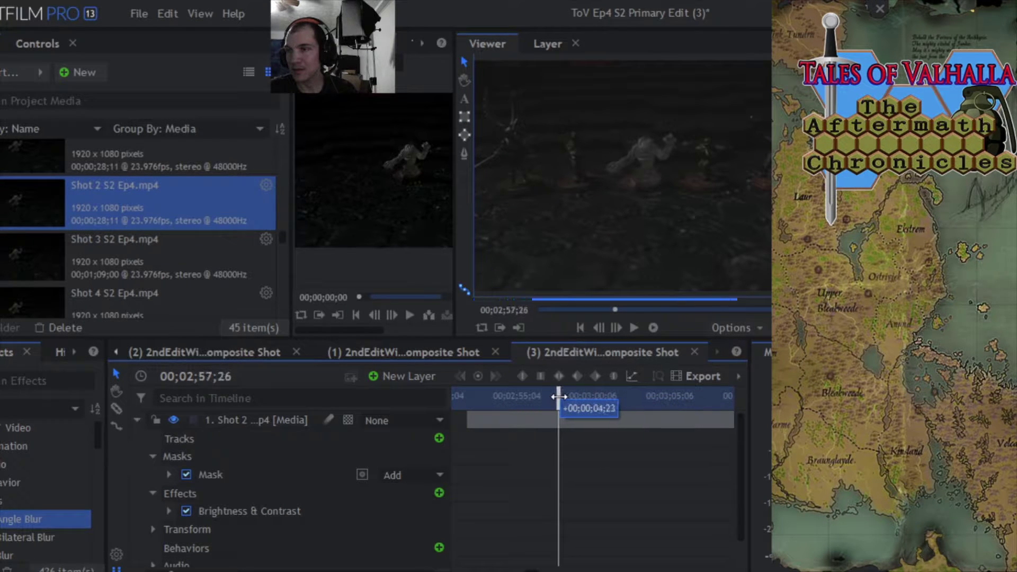
{"action": "left_click_drag", "start_coordinate": [577, 395], "coordinate": [481, 414]}
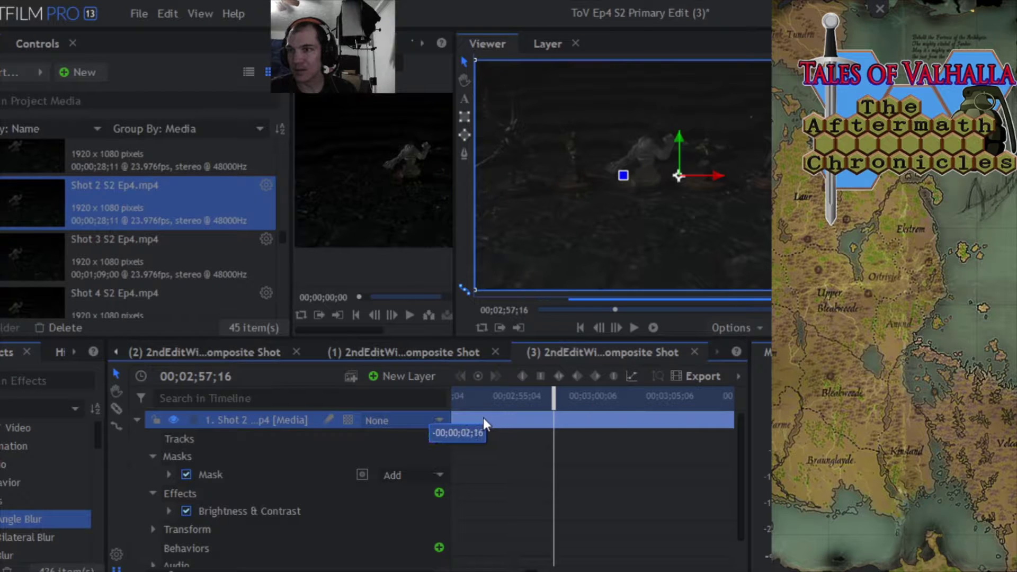
{"action": "left_click_drag", "start_coordinate": [584, 397], "coordinate": [488, 396]}
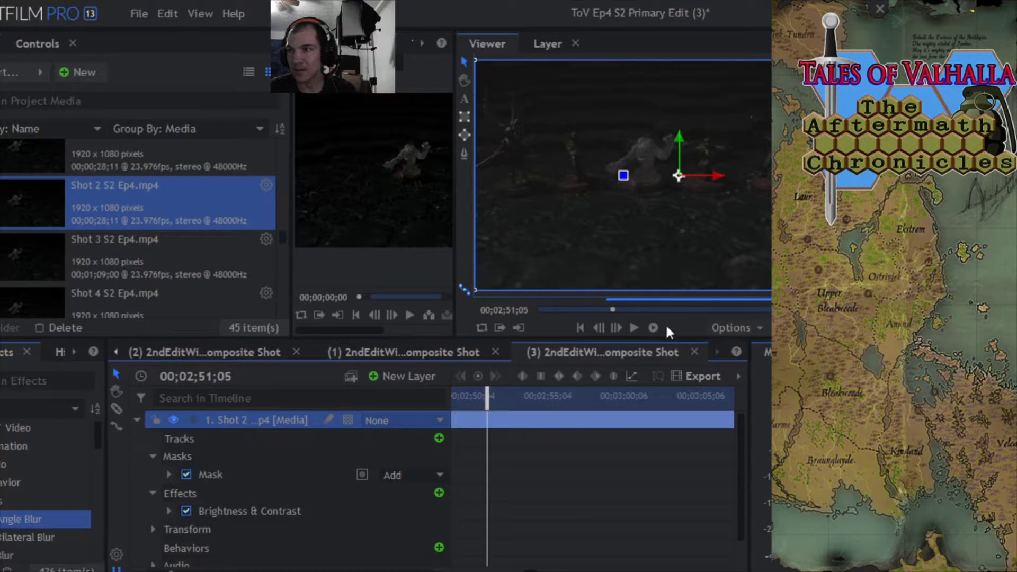
{"action": "left_click", "coordinate": [631, 328]}
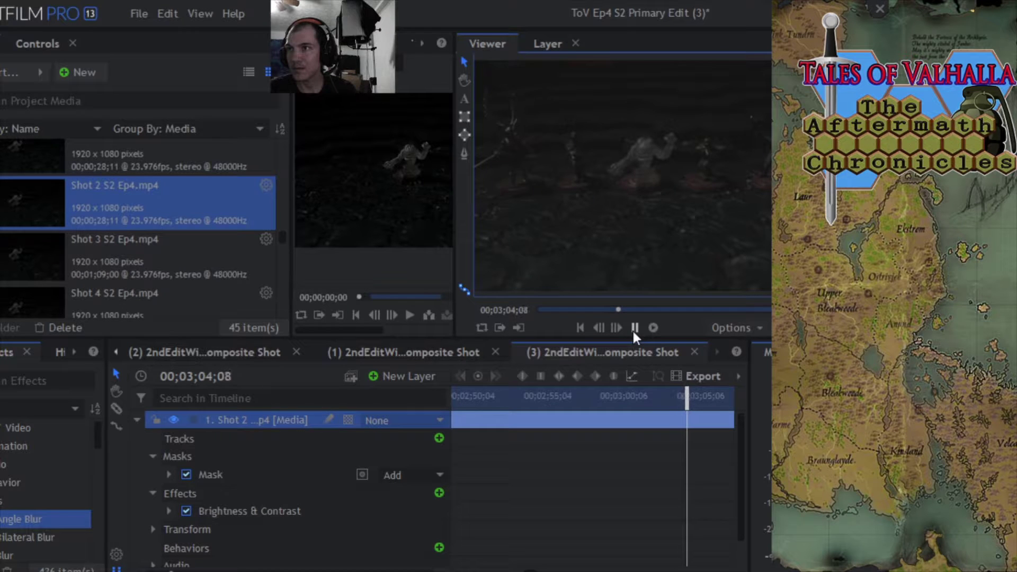
{"action": "left_click", "coordinate": [633, 327]}
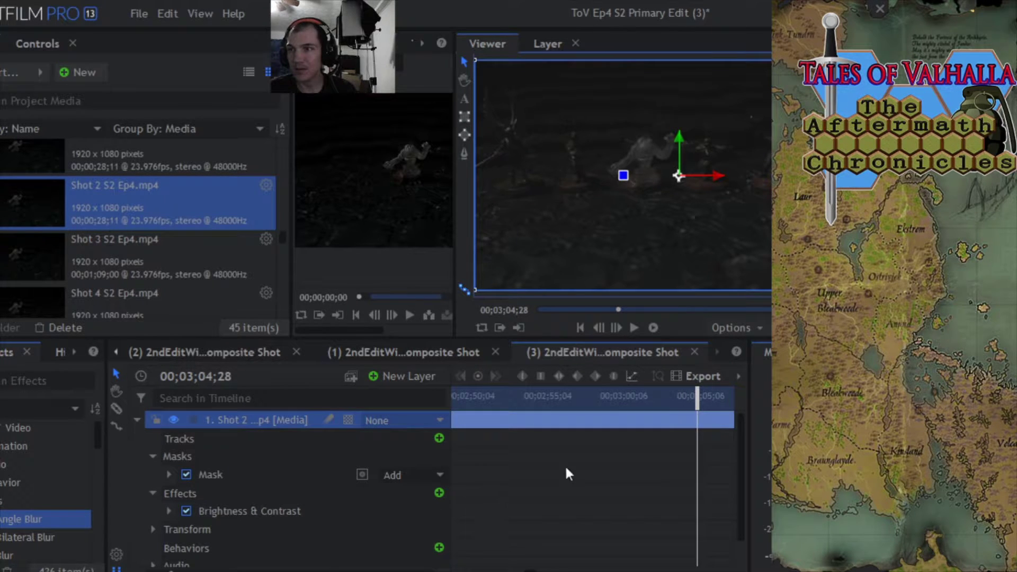
{"action": "mouse_move", "coordinate": [692, 419]}
{"action": "left_mouse_down"}
{"action": "mouse_move", "coordinate": [512, 418]}
{"action": "mouse_move", "coordinate": [615, 414]}
{"action": "left_mouse_up"}
Replay to pick the end point and trim Shot 2's end to the current frame
{"action": "left_click", "coordinate": [633, 328]}
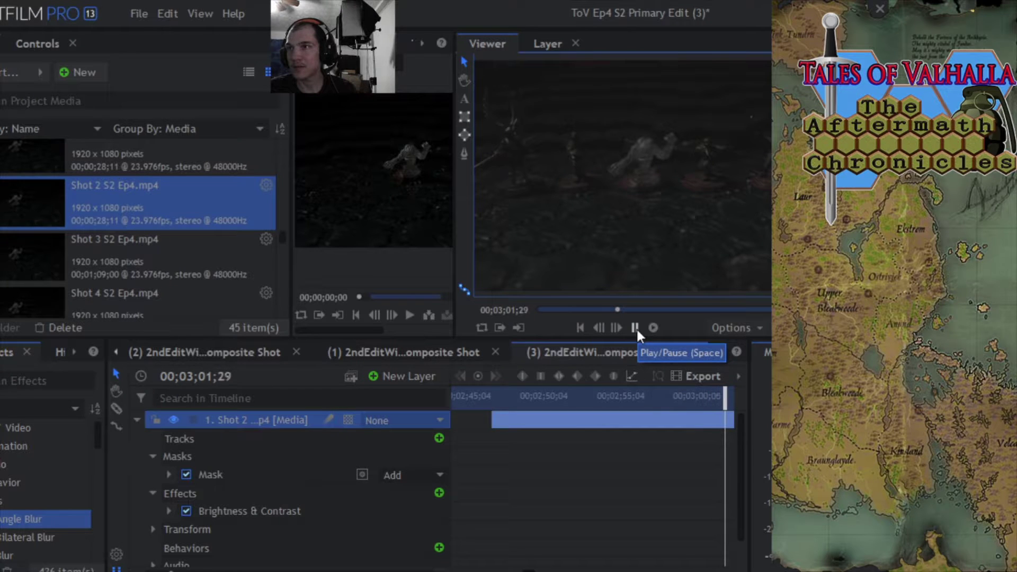
{"action": "left_click", "coordinate": [636, 328]}
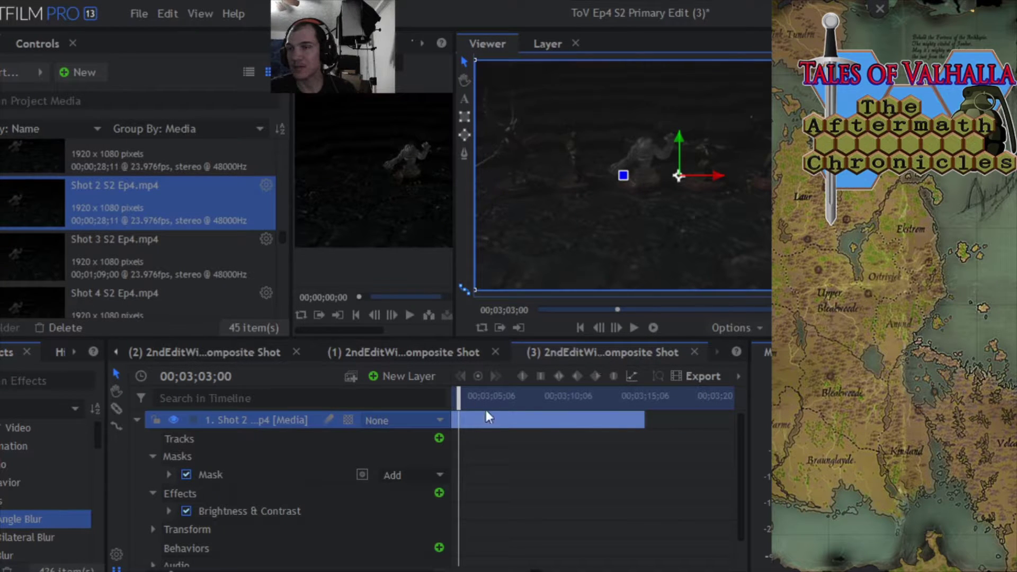
{"action": "scroll", "coordinate": [553, 407], "scroll_direction": "up", "scroll_amount": 3}
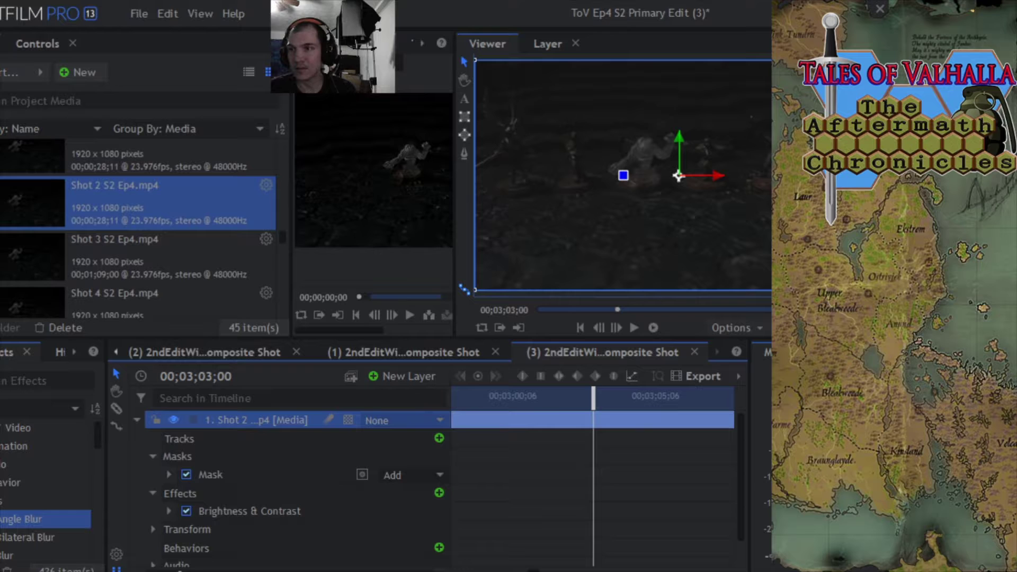
{"action": "left_click_drag", "start_coordinate": [592, 404], "coordinate": [534, 403]}
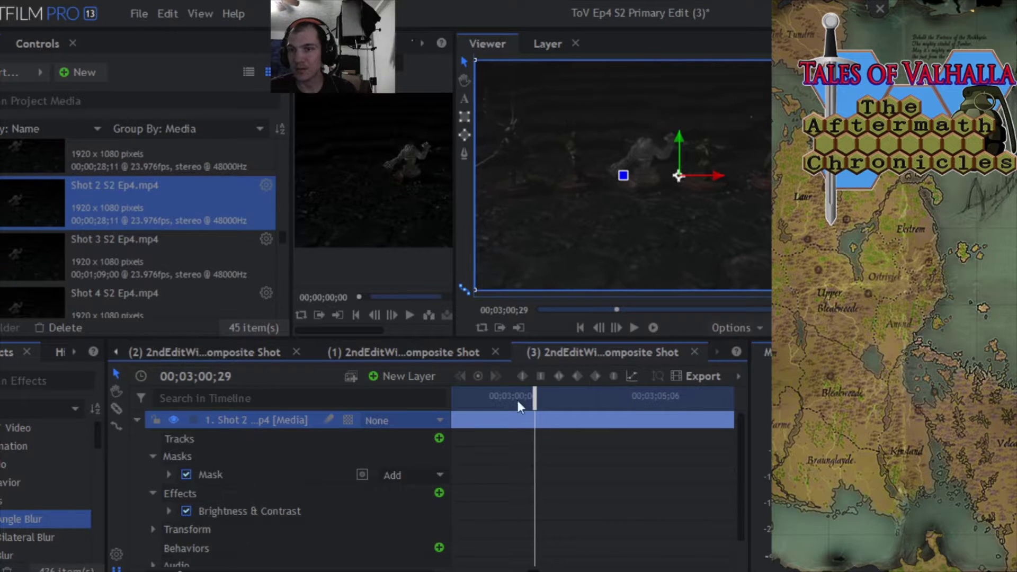
{"action": "left_click", "coordinate": [631, 327]}
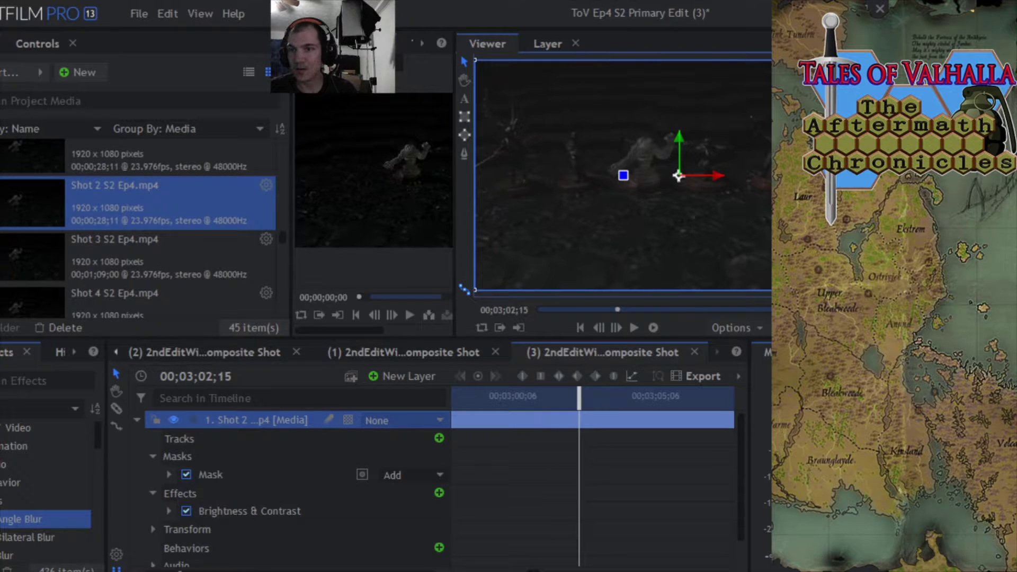
{"action": "scroll", "coordinate": [596, 421], "scroll_direction": "down", "scroll_amount": 2}
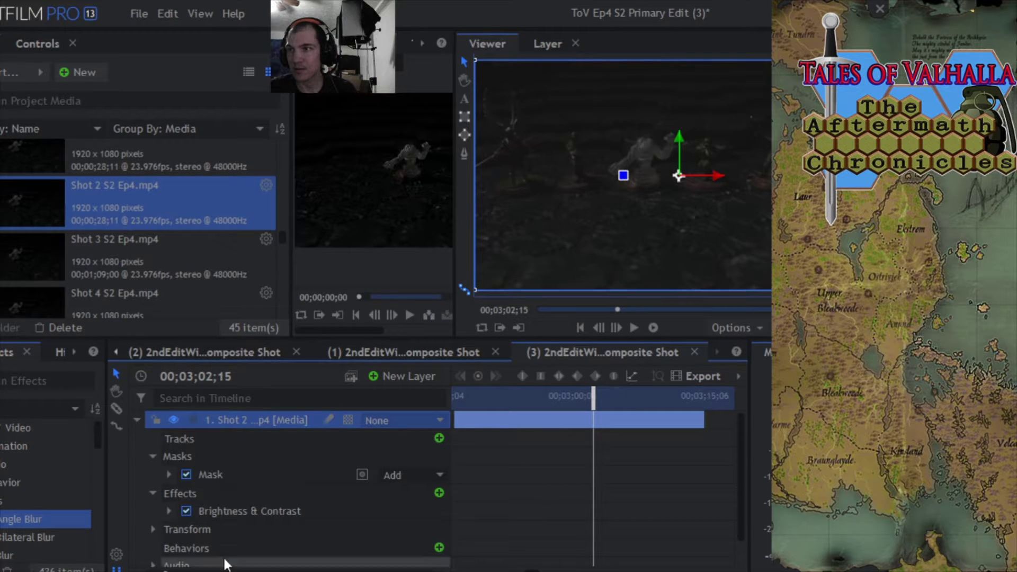
{"action": "mouse_move", "coordinate": [704, 423]}
{"action": "left_mouse_down"}
{"action": "mouse_move", "coordinate": [593, 423]}
{"action": "mouse_move", "coordinate": [459, 401]}
{"action": "mouse_move", "coordinate": [559, 400]}
{"action": "left_mouse_up"}
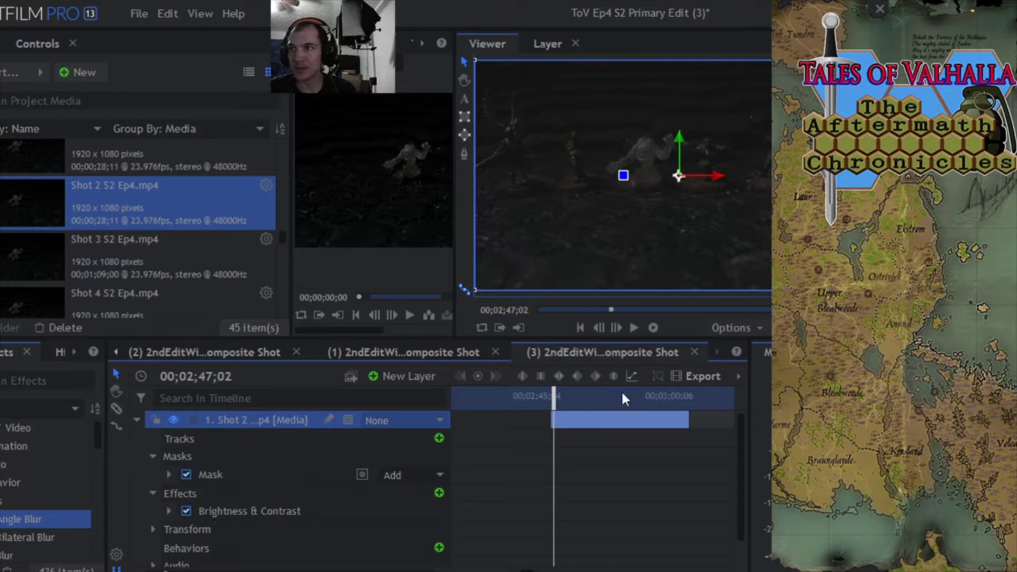
Add a 0% Opacity keyframe at the start of Shot 2 in its Transform properties and play back
{"action": "left_click", "coordinate": [152, 456]}
{"action": "left_click", "coordinate": [152, 474]}
{"action": "left_click", "coordinate": [153, 493]}
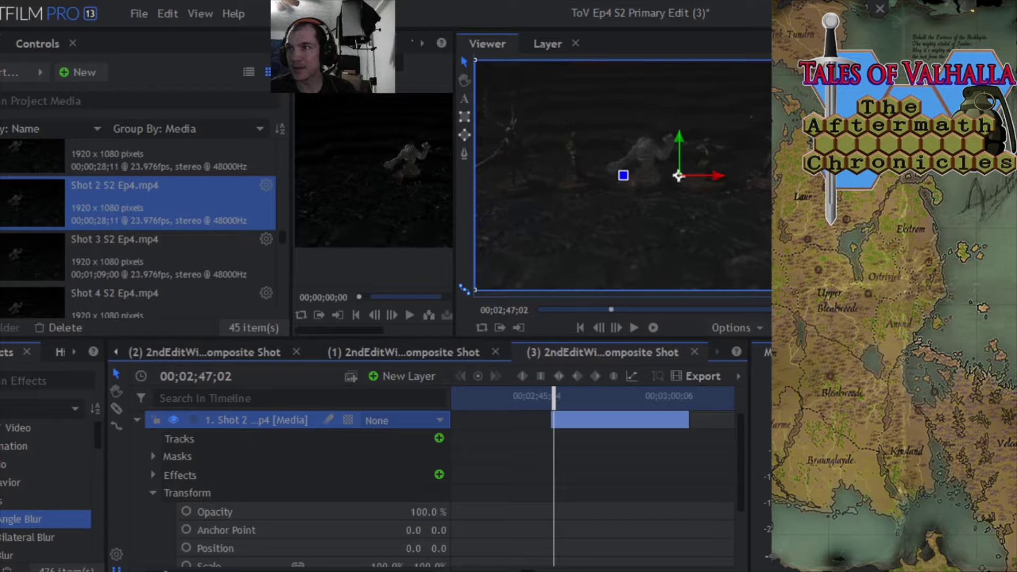
{"action": "mouse_move", "coordinate": [741, 455]}
{"action": "left_mouse_down"}
{"action": "mouse_move", "coordinate": [741, 468]}
{"action": "mouse_move", "coordinate": [744, 440]}
{"action": "left_mouse_up"}
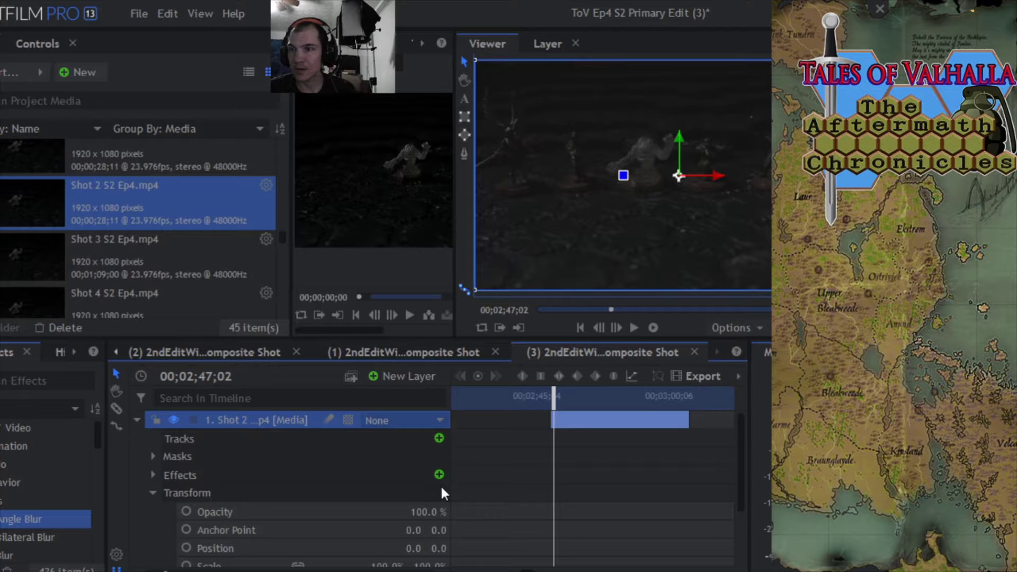
{"action": "left_click", "coordinate": [185, 512]}
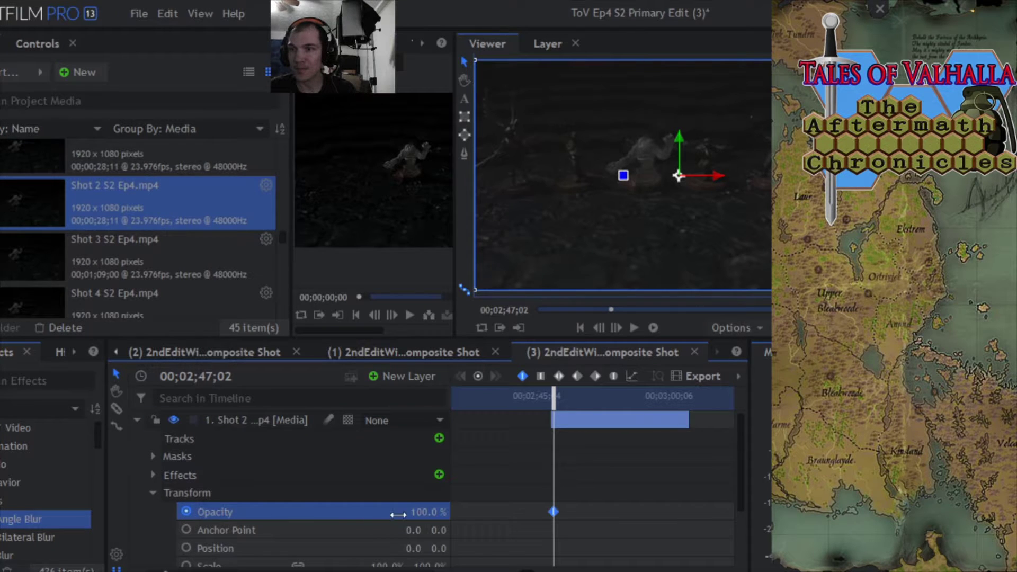
{"action": "left_click_drag", "start_coordinate": [428, 512], "coordinate": [413, 513]}
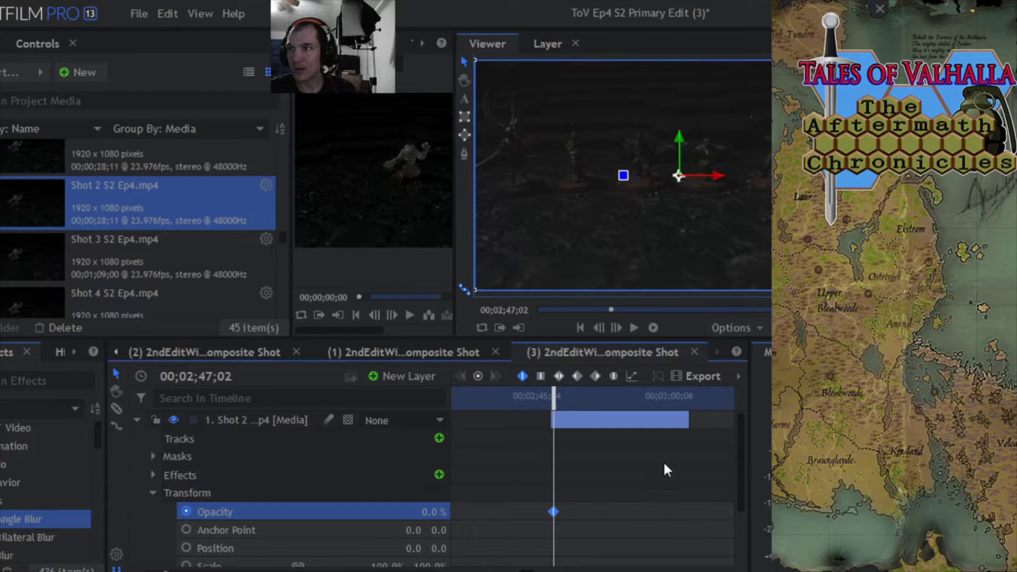
{"action": "left_click", "coordinate": [635, 328]}
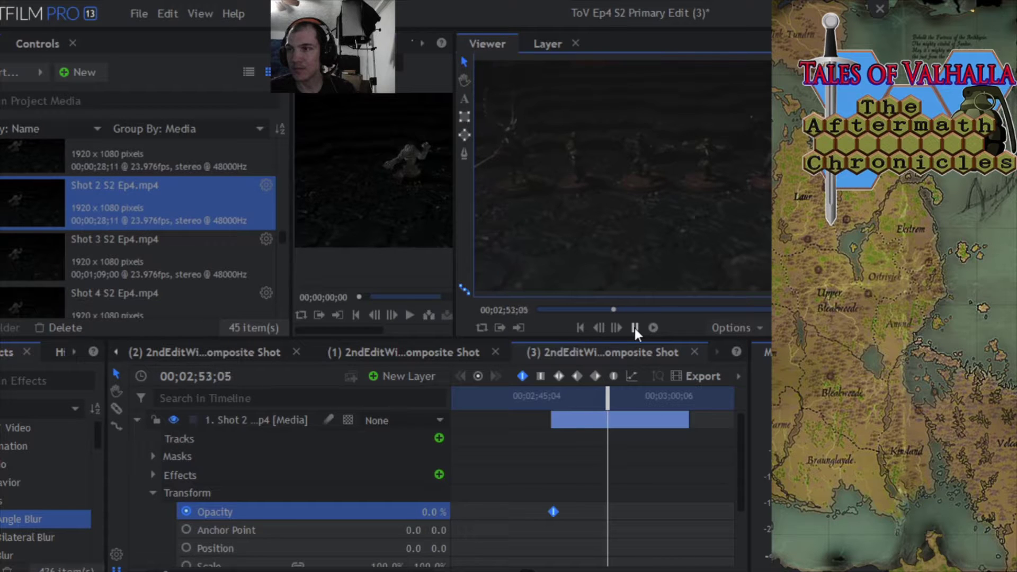
Add a full-opacity keyframe where the fade ends, shift the 0% keyframe later, and replay the fade
{"action": "left_click", "coordinate": [635, 328]}
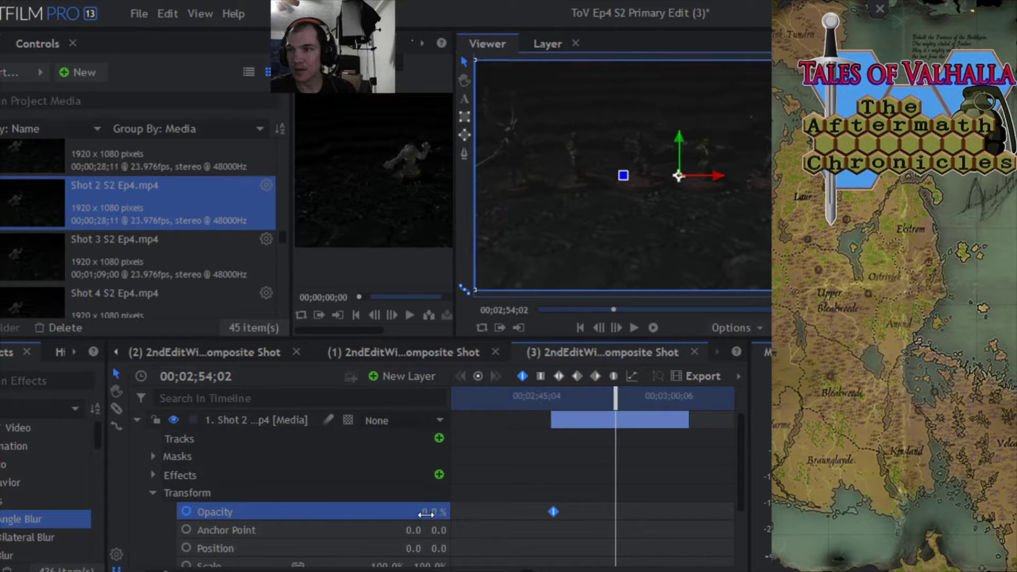
{"action": "left_click_drag", "start_coordinate": [427, 514], "coordinate": [470, 513]}
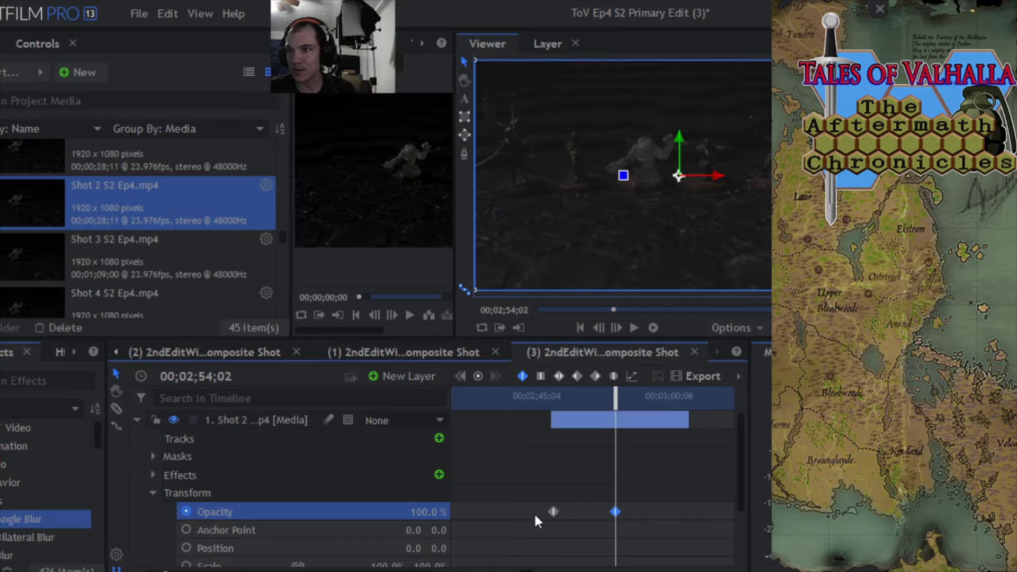
{"action": "left_click_drag", "start_coordinate": [554, 512], "coordinate": [584, 512]}
{"action": "left_click_drag", "start_coordinate": [618, 394], "coordinate": [545, 395]}
{"action": "left_click", "coordinate": [632, 328]}
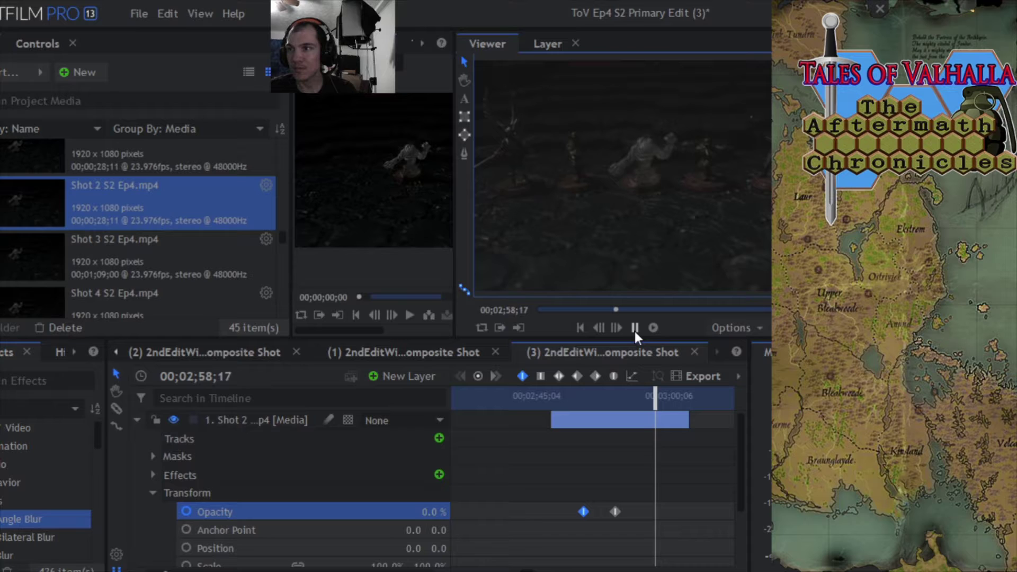
Return to the second opacity keyframe and lower the fade's end opacity to 45%
{"action": "left_click", "coordinate": [633, 330]}
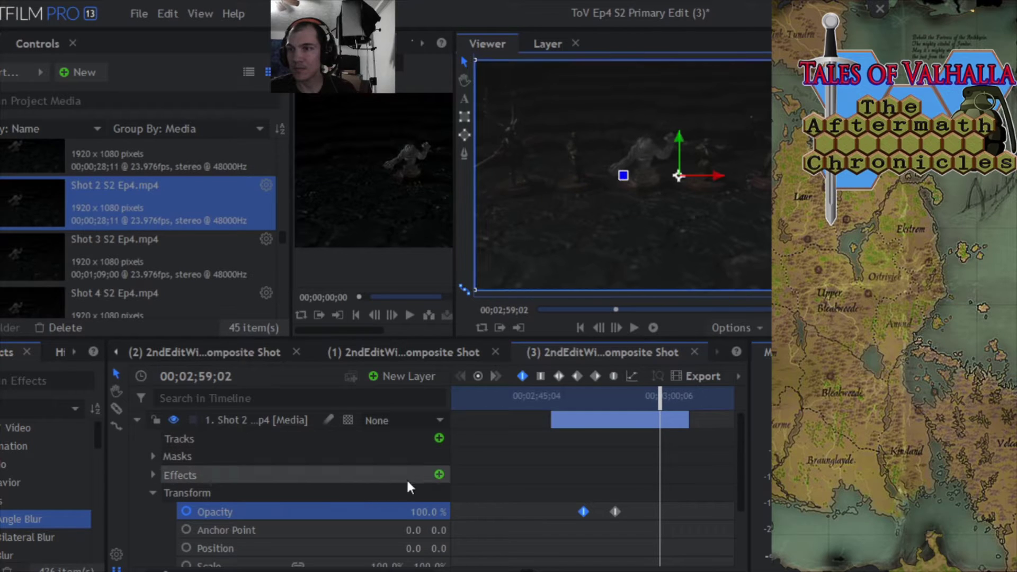
{"action": "left_click_drag", "start_coordinate": [659, 399], "coordinate": [611, 408]}
{"action": "left_click", "coordinate": [616, 512]}
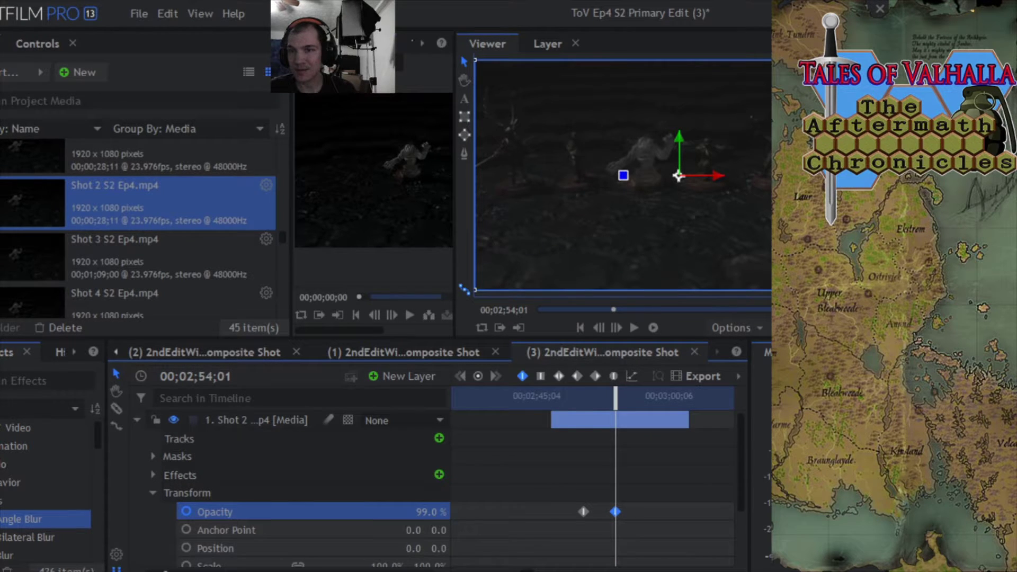
{"action": "scroll", "coordinate": [559, 426], "scroll_direction": "up", "scroll_amount": 3}
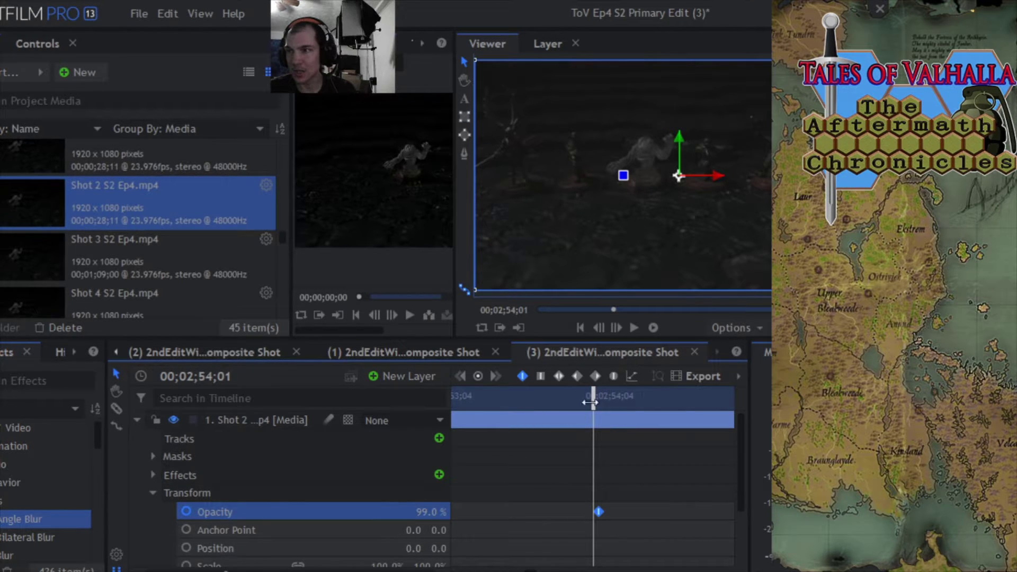
{"action": "left_click_drag", "start_coordinate": [592, 396], "coordinate": [600, 396]}
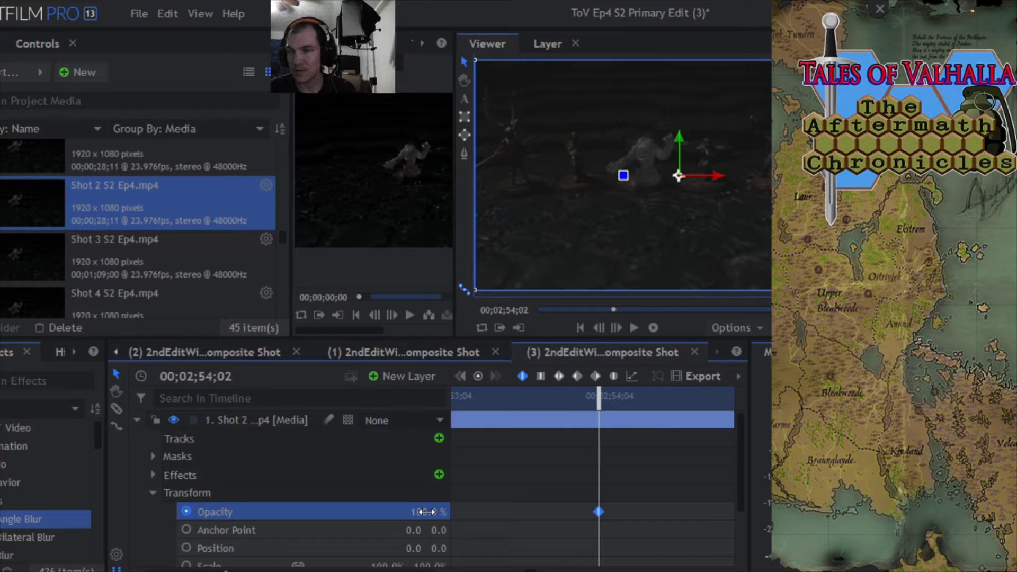
{"action": "left_click_drag", "start_coordinate": [433, 512], "coordinate": [413, 512]}
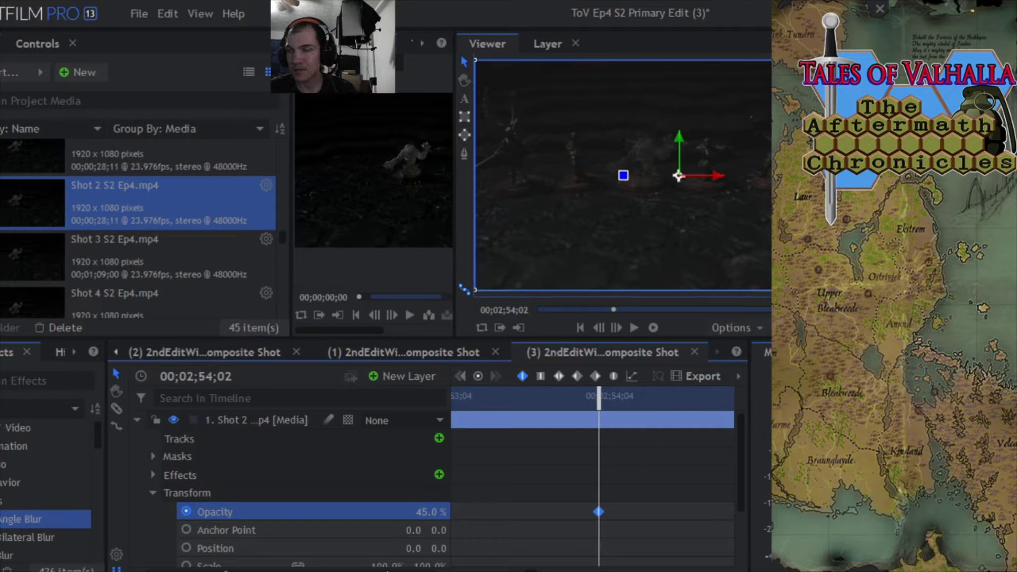
{"action": "scroll", "coordinate": [579, 424], "scroll_direction": "down", "scroll_amount": 3}
{"action": "scroll", "coordinate": [579, 425], "scroll_direction": "down", "scroll_amount": 3}
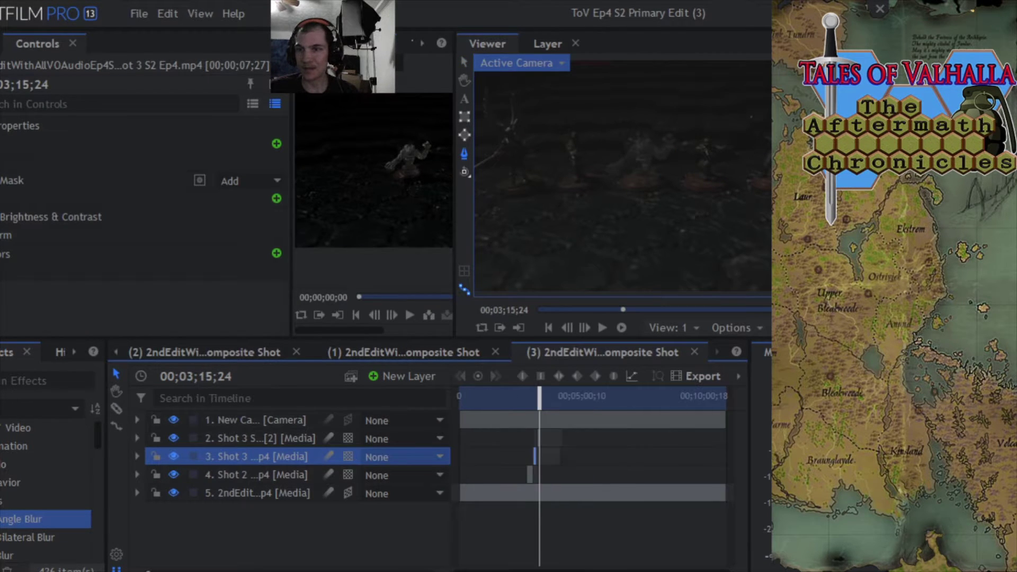
Jump to the end of the composite shot and reveal the main Editor timeline
{"action": "mouse_move", "coordinate": [542, 403]}
{"action": "left_mouse_down"}
{"action": "mouse_move", "coordinate": [733, 407]}
{"action": "mouse_move", "coordinate": [532, 408]}
{"action": "left_mouse_up"}
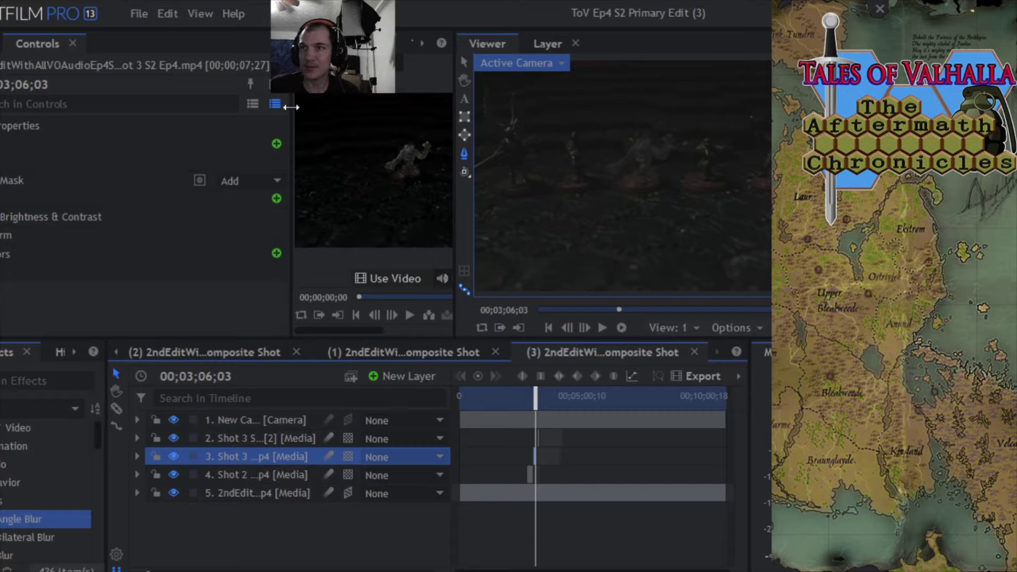
{"action": "left_click", "coordinate": [115, 353]}
Skim the Editor timeline to about 00;13;57;09 on the skeleton miniature shot, then return to the Media list
{"action": "left_click", "coordinate": [153, 353]}
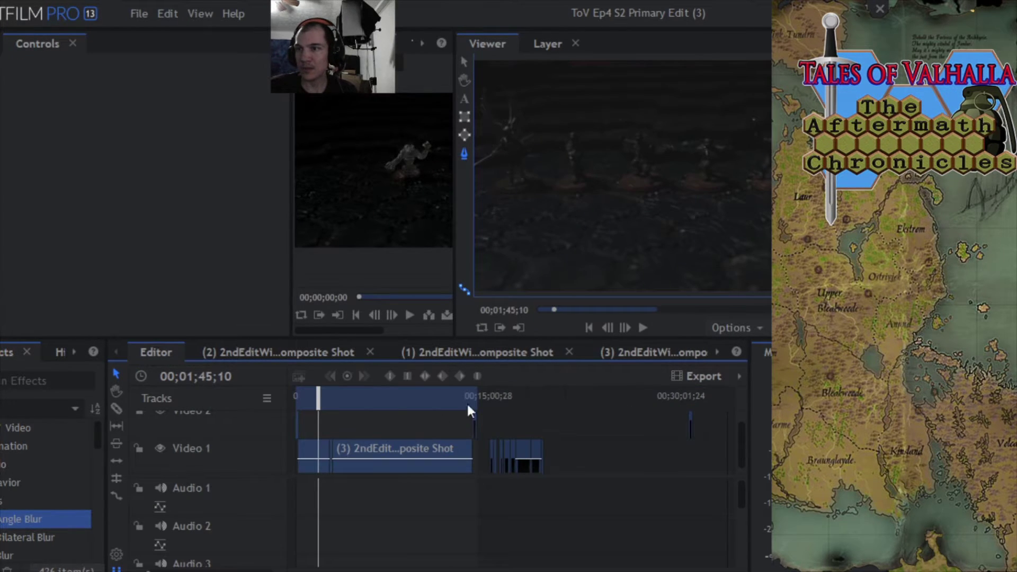
{"action": "left_click_drag", "start_coordinate": [316, 397], "coordinate": [469, 395]}
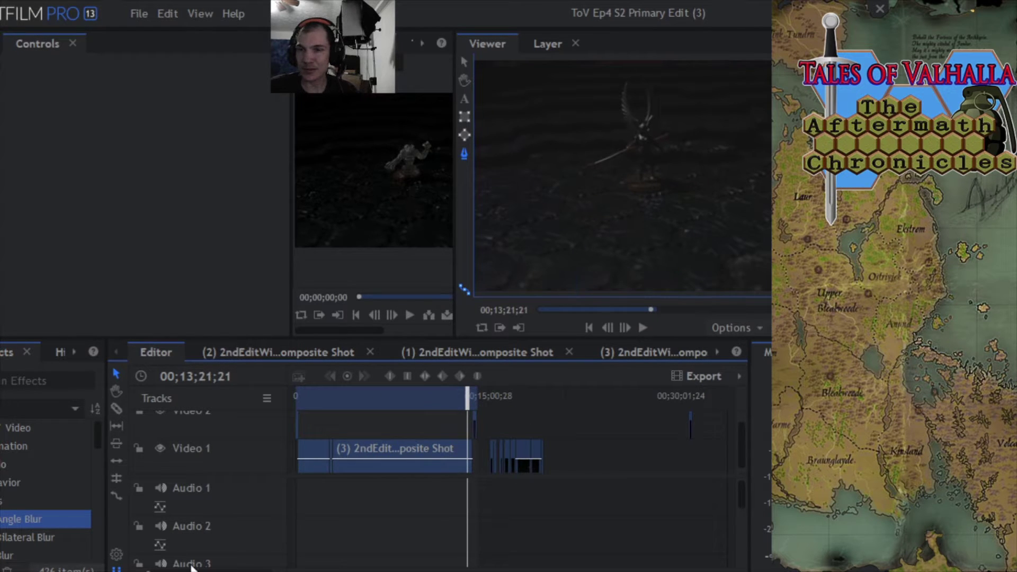
{"action": "scroll", "coordinate": [509, 445], "scroll_direction": "up", "scroll_amount": 3}
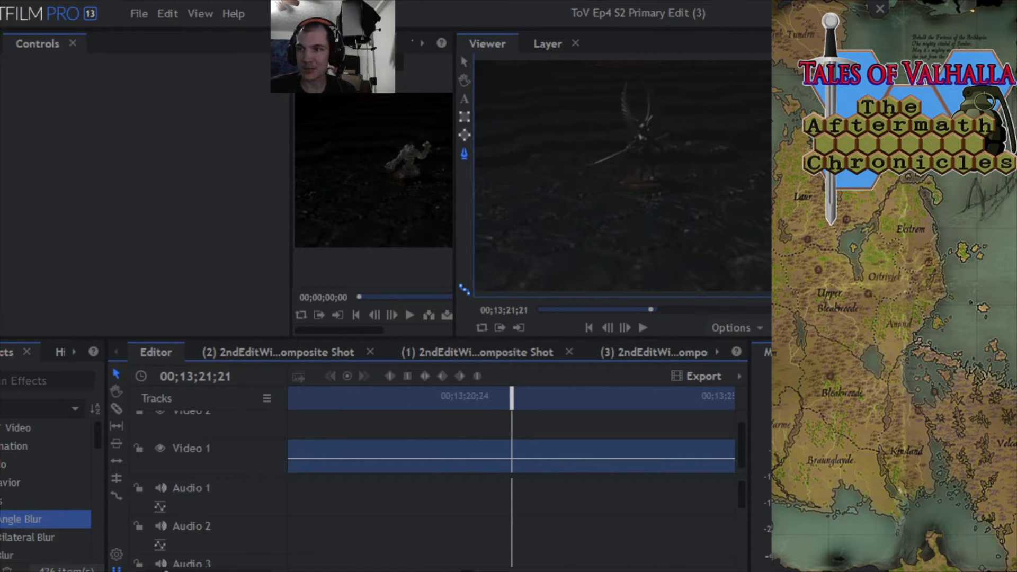
{"action": "scroll", "coordinate": [508, 445], "scroll_direction": "up", "scroll_amount": 2}
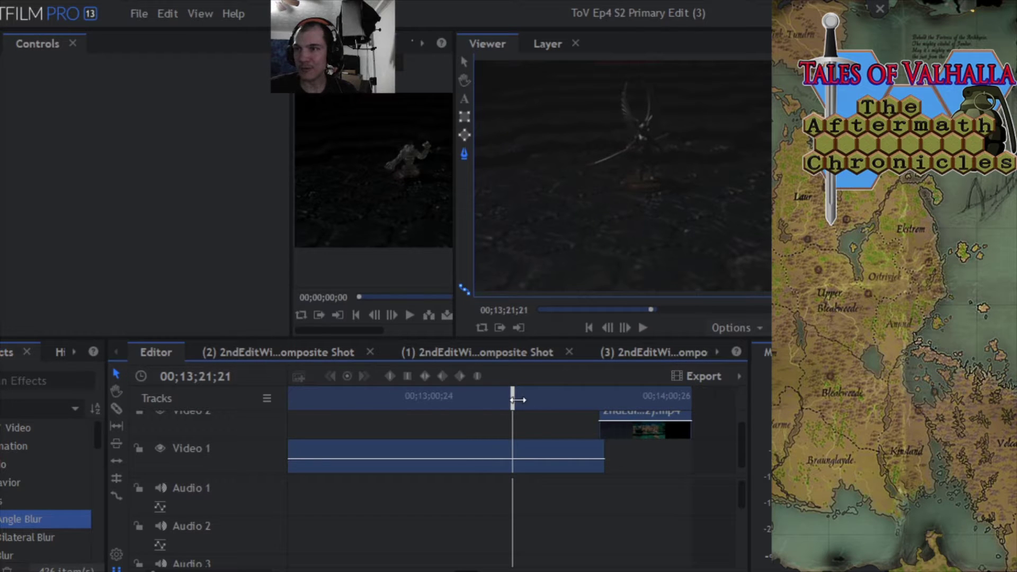
{"action": "left_click_drag", "start_coordinate": [514, 399], "coordinate": [653, 406]}
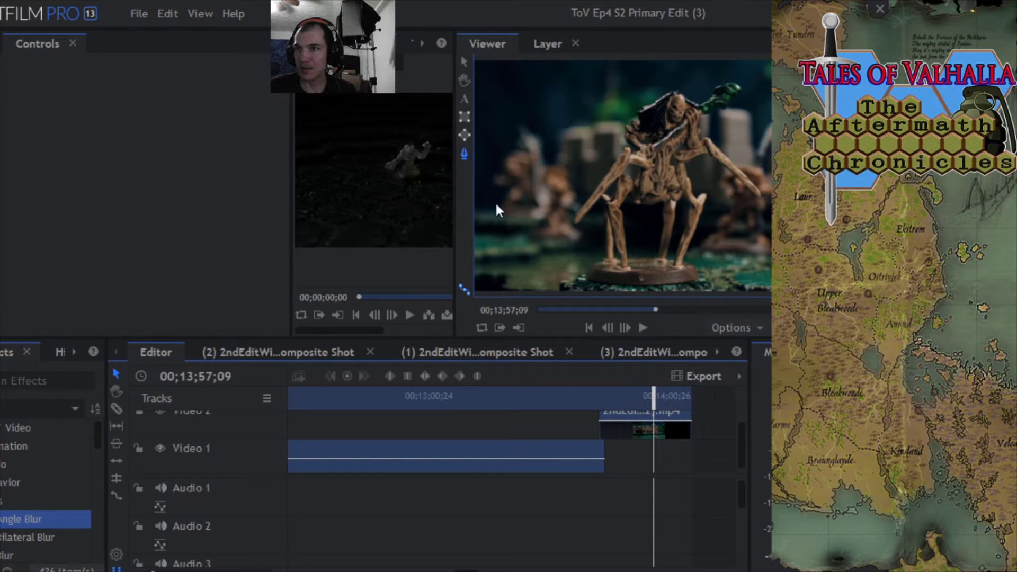
{"action": "left_click", "coordinate": [24, 46]}
{"action": "scroll", "coordinate": [104, 205], "scroll_direction": "up", "scroll_amount": 2}
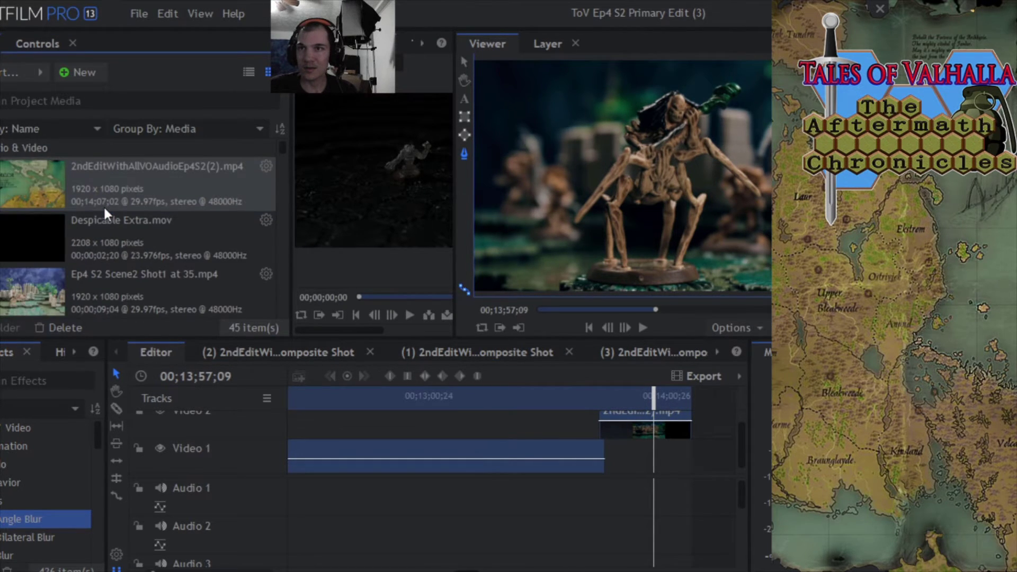
Load 2ndEditWithAllVOAudioEp4S2(2).mp4 into the Trimmer preview
{"action": "left_click", "coordinate": [26, 195]}
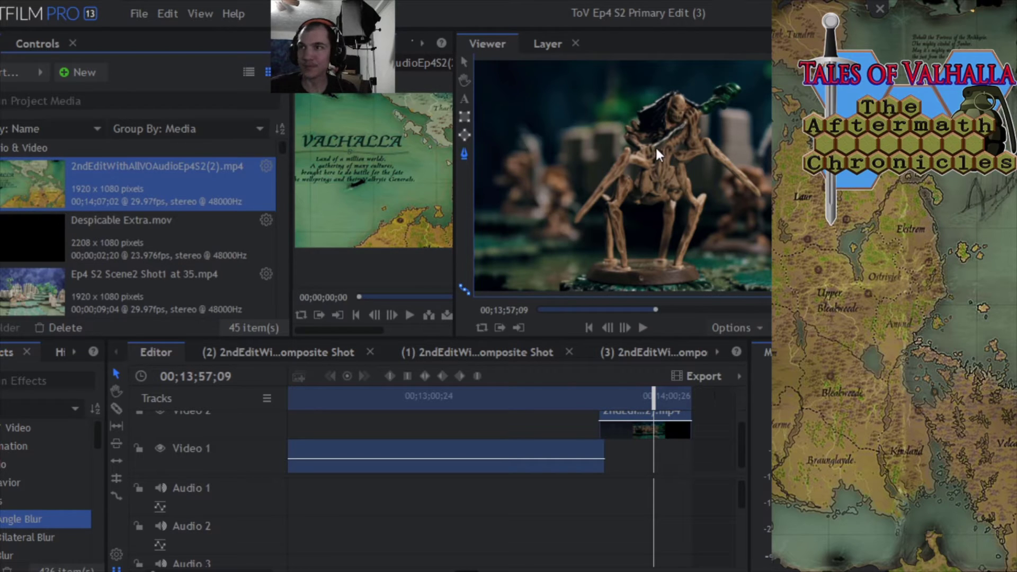